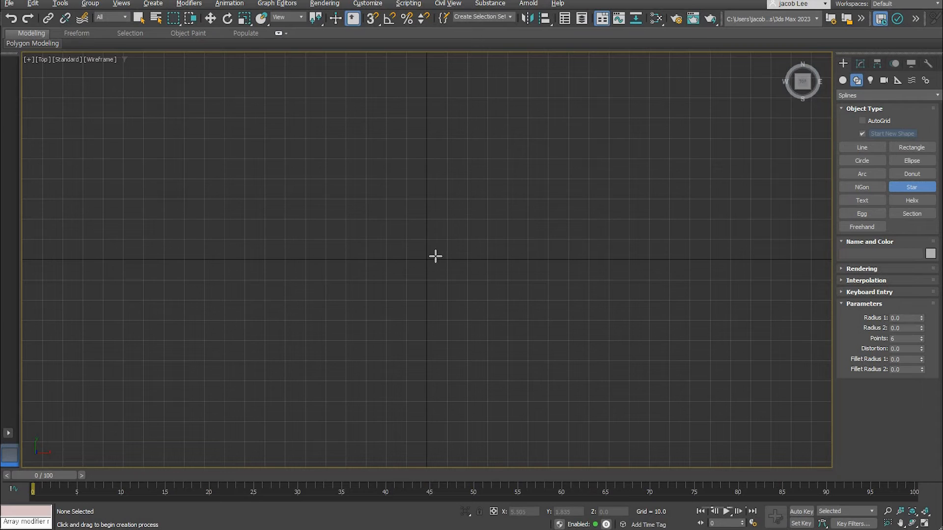
# Step: Draw a six-pointed star centred near the origin with an outer radius of about 93, and convert it to an editable spline
pyautogui.moveTo(428, 258); pyautogui.dragTo(555, 394)
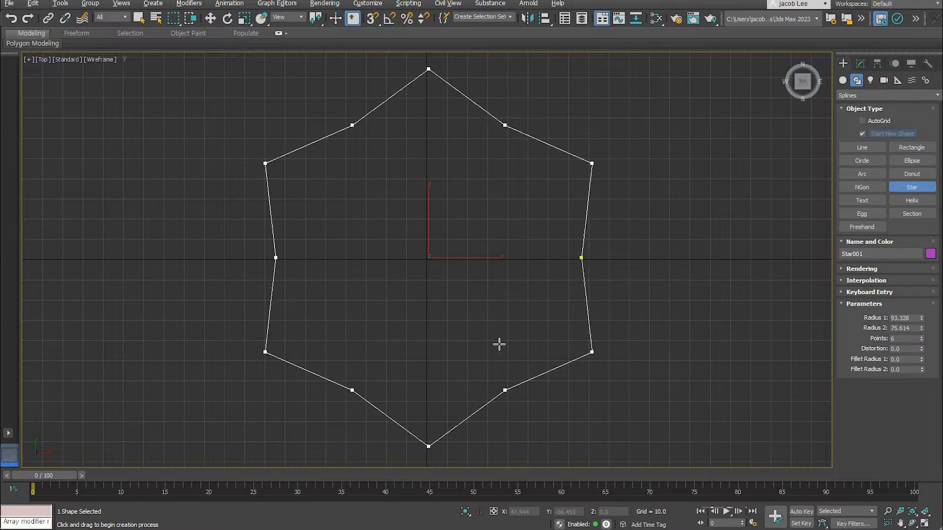
pyautogui.click(489, 323)
pyautogui.rightClick(491, 336)
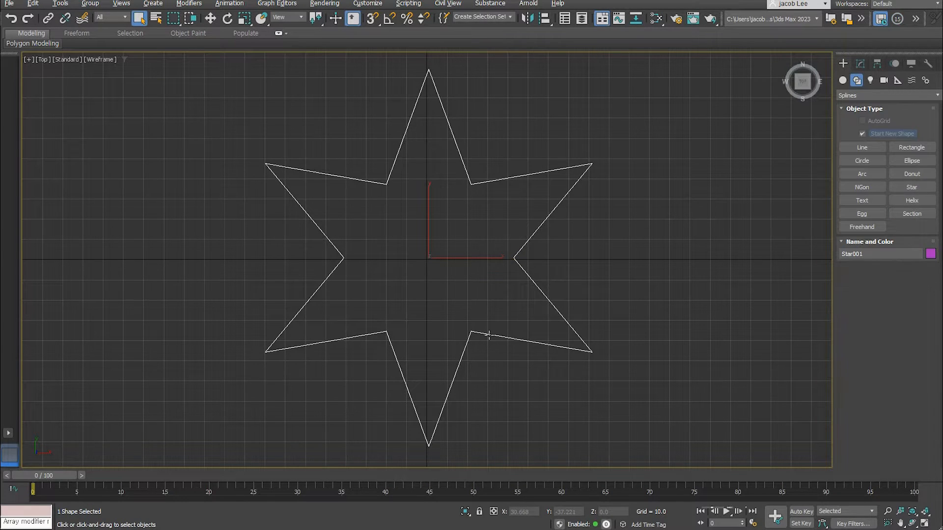
pyautogui.rightClick(491, 334)
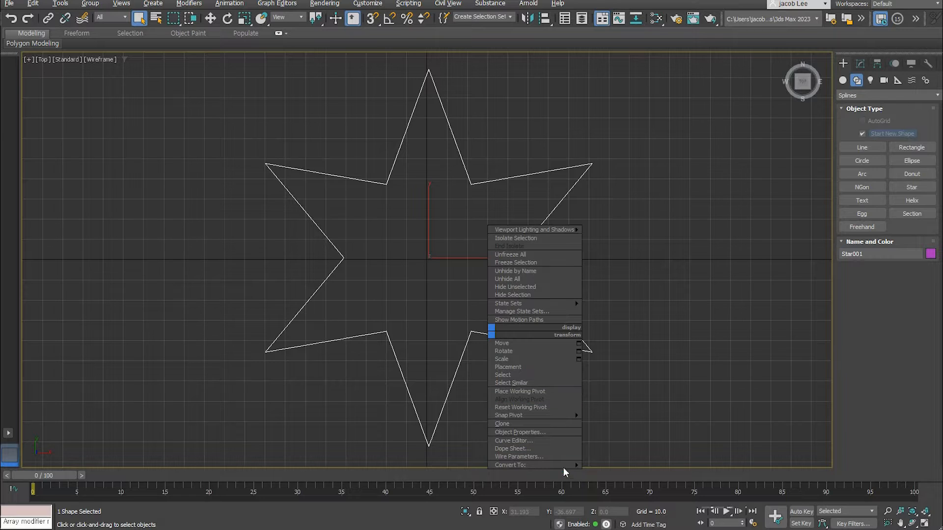
pyautogui.moveTo(570, 466)
pyautogui.click(654, 466)
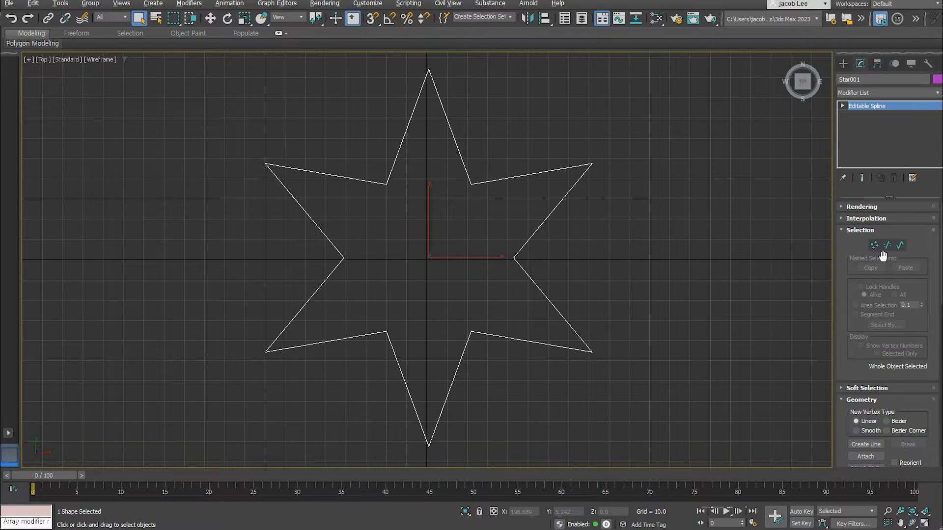
# Step: In segment editing, extrude the lower edge of the star's lower-right arm downward as a new connected segment
pyautogui.click(887, 245)
pyautogui.click(548, 345)
pyautogui.press('w')
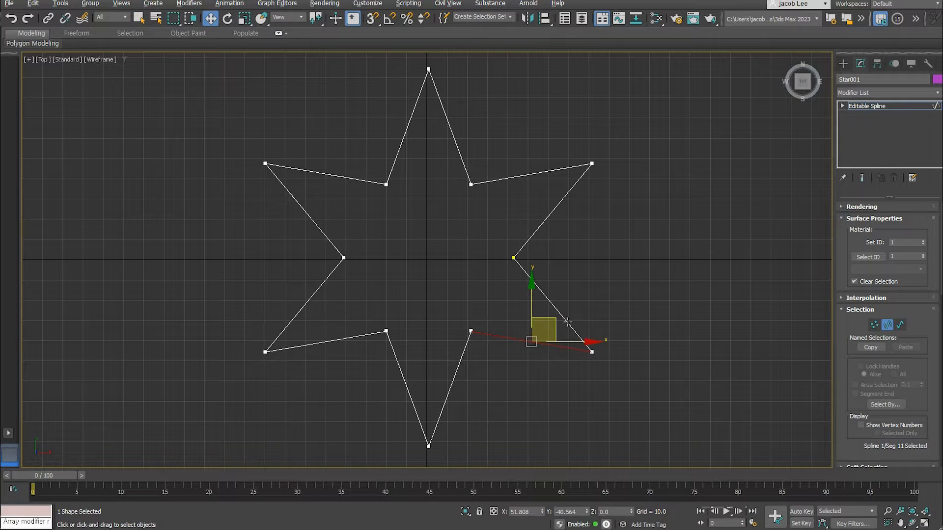
pyautogui.moveTo(550, 315)
pyautogui.mouseDown()
pyautogui.moveTo(533, 381)
pyautogui.moveTo(585, 362)
pyautogui.moveTo(526, 347)
pyautogui.moveTo(597, 317)
pyautogui.moveTo(533, 352)
pyautogui.moveTo(539, 343)
pyautogui.moveTo(572, 396)
pyautogui.moveTo(542, 311)
pyautogui.moveTo(608, 349)
pyautogui.moveTo(531, 352)
pyautogui.moveTo(568, 388)
pyautogui.moveTo(549, 330)
pyautogui.mouseUp()
pyautogui.moveTo(546, 375); pyautogui.dragTo(552, 448)
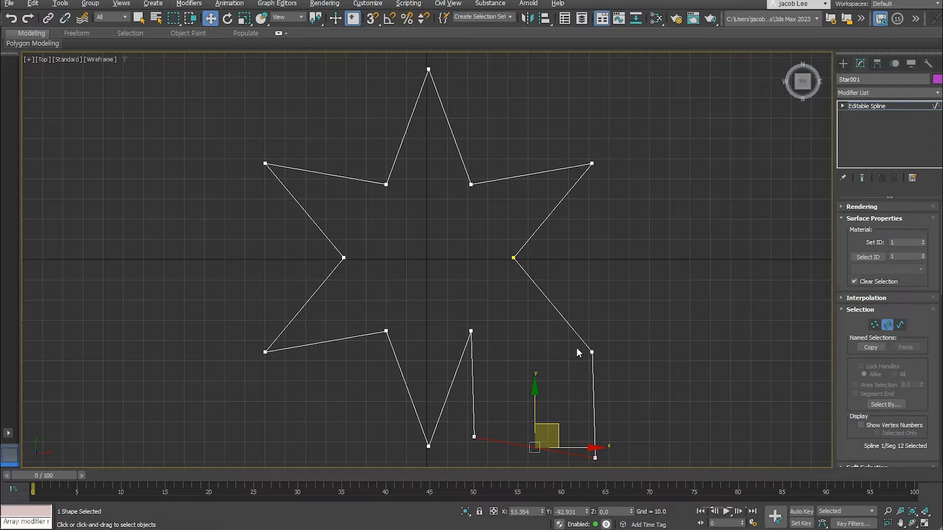
# Step: Extrude the lower edges of the star's upper-right and upper-left arms outward, and extrude the resulting upper-left segment up and outward
pyautogui.click(559, 208)
pyautogui.moveTo(576, 192); pyautogui.dragTo(719, 262)
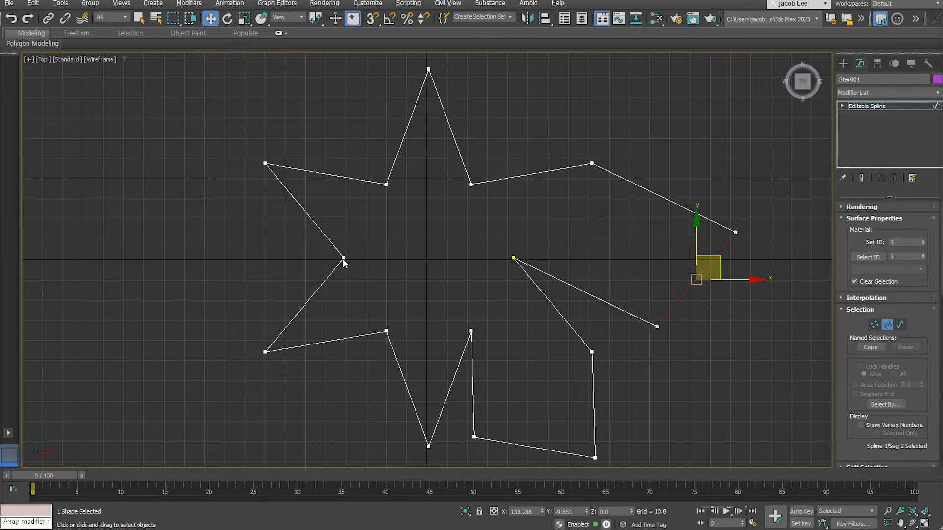
pyautogui.click(307, 214)
pyautogui.moveTo(326, 188); pyautogui.dragTo(182, 265)
pyautogui.click(191, 205)
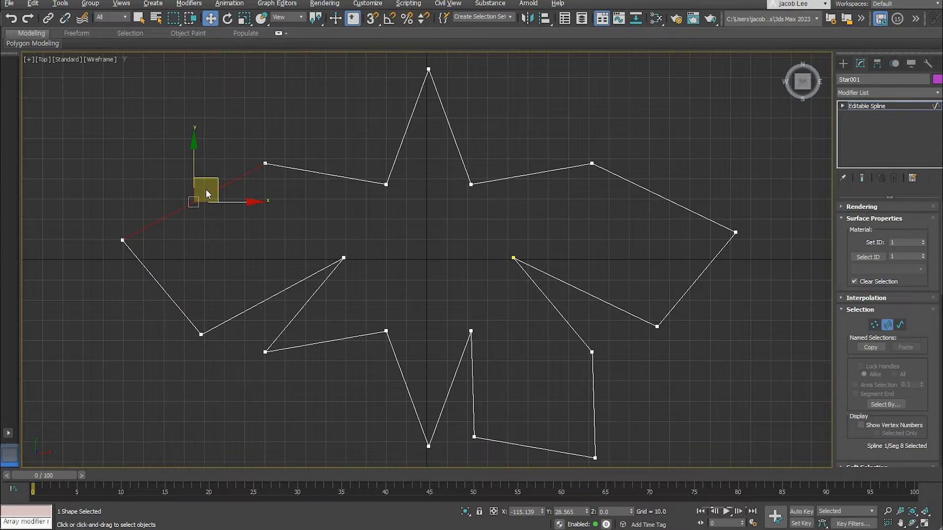
pyautogui.moveTo(207, 162); pyautogui.dragTo(166, 81)
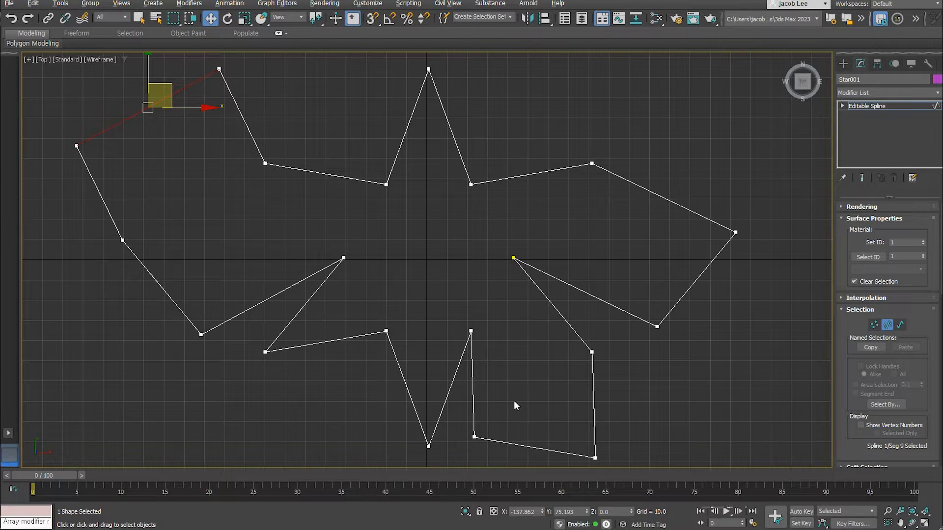
# Step: Delete the spline's far-left segment, and extend the open end vertex with new segments until it meets the other open end
pyautogui.click(159, 281)
pyautogui.press('Delete')
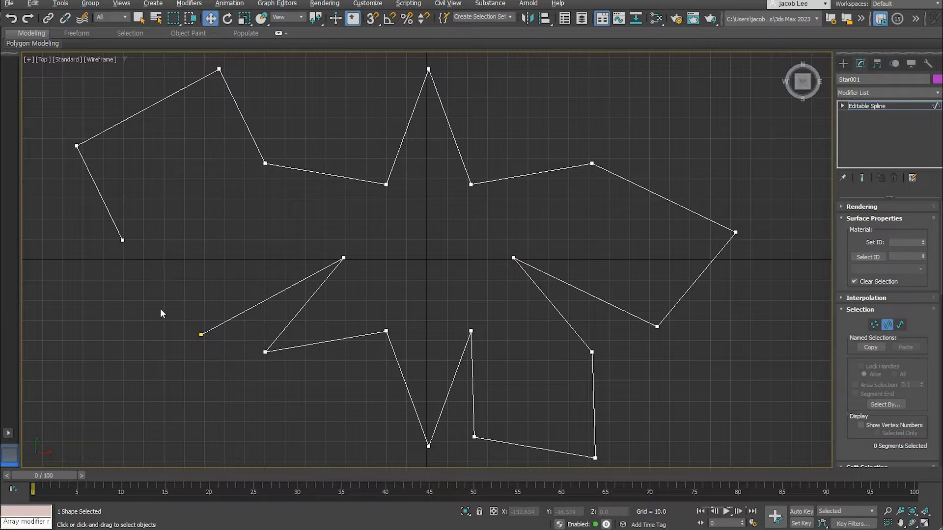
pyautogui.press('1')
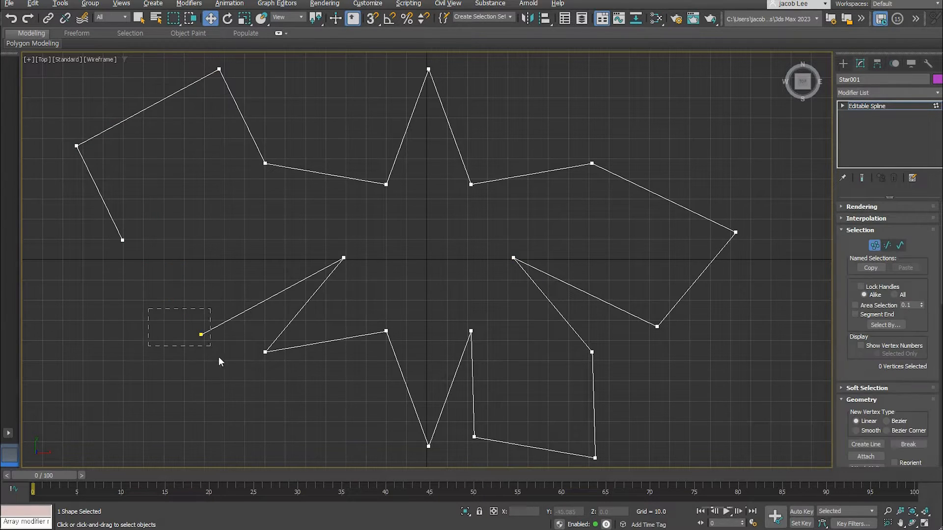
pyautogui.moveTo(216, 353); pyautogui.dragTo(228, 348)
pyautogui.moveTo(164, 303); pyautogui.dragTo(242, 266)
pyautogui.moveTo(222, 216)
pyautogui.keyDown('shift'); pyautogui.mouseDown()
pyautogui.moveTo(200, 165)
pyautogui.moveTo(197, 177)
pyautogui.moveTo(148, 204)
pyautogui.moveTo(122, 240)
pyautogui.mouseUp(); pyautogui.keyUp('shift')
pyautogui.click(445, 273)
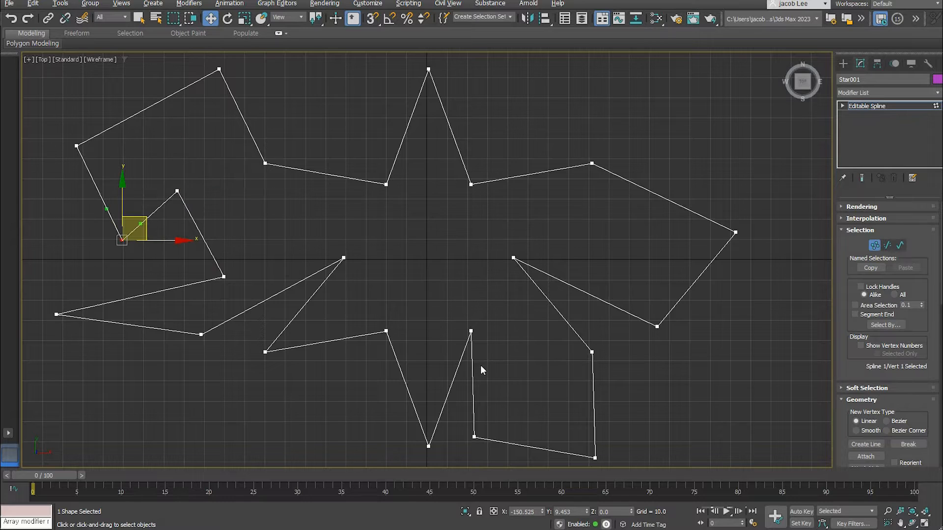
pyautogui.click(264, 417)
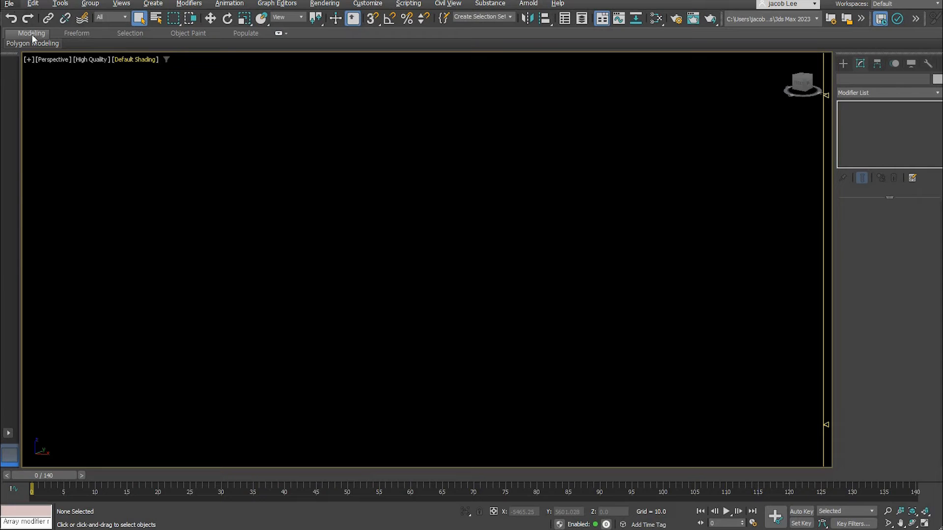
# Step: Open the robot scene and toggle isolation of the white shoulder armour group, leaving the group isolated
pyautogui.click(9, 3)
pyautogui.click(172, 63)
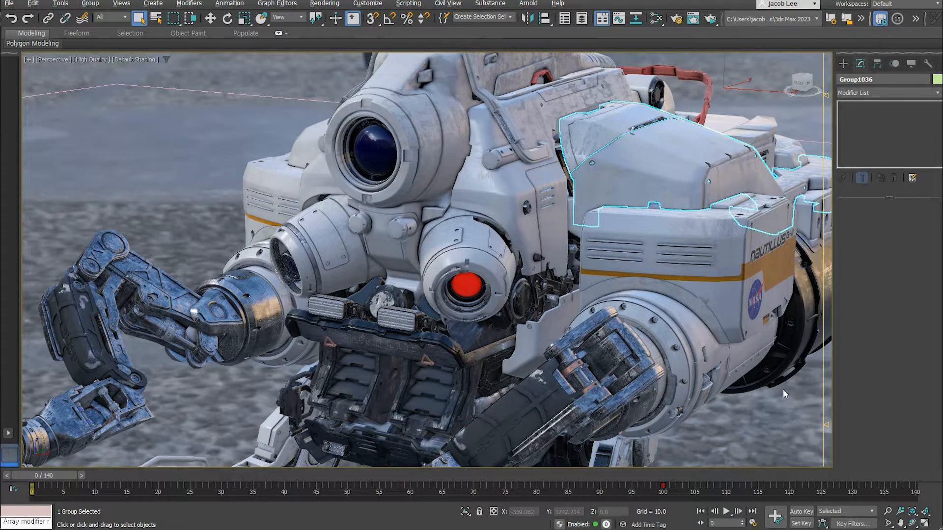
pyautogui.hotkey('alt', 'q')
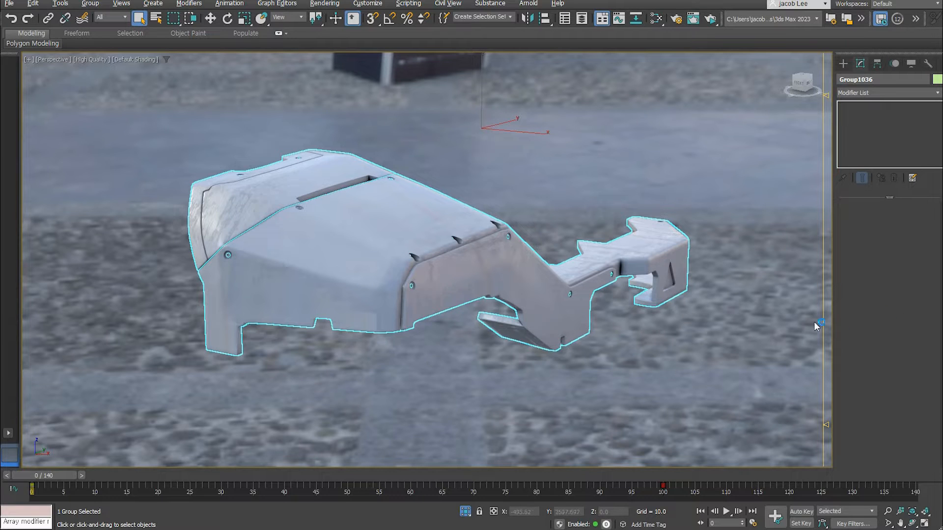
pyautogui.hotkey('alt', 'q')
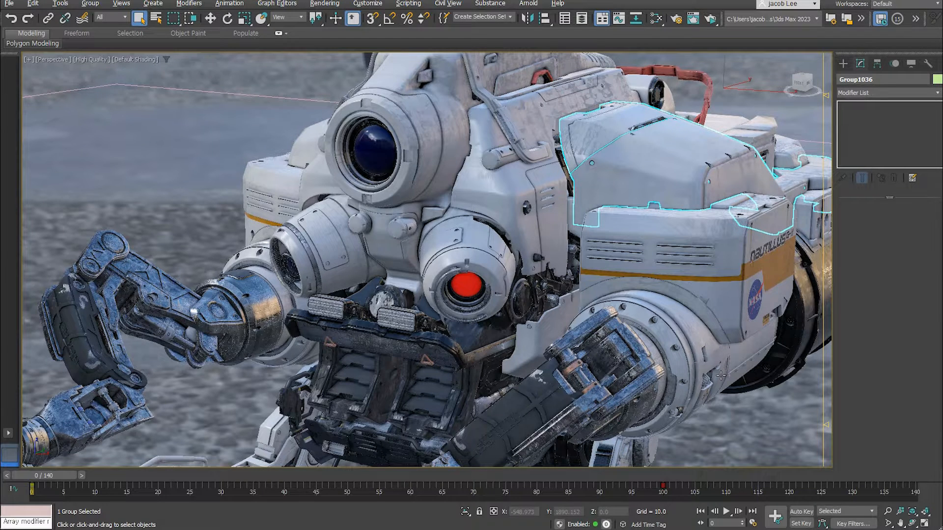
pyautogui.hotkey('alt', 'q')
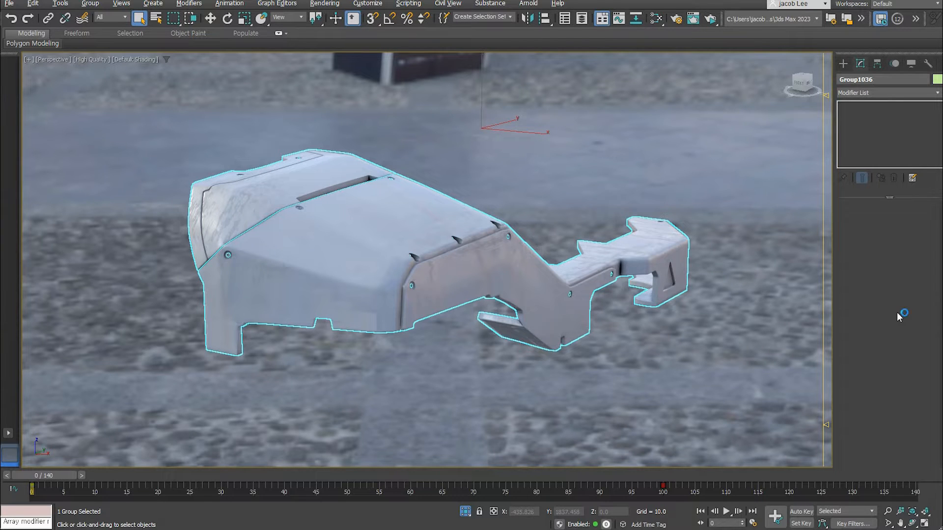
# Step: Exit isolation, and isolate the shoulder armour group again without zooming the view to it
pyautogui.click(465, 511)
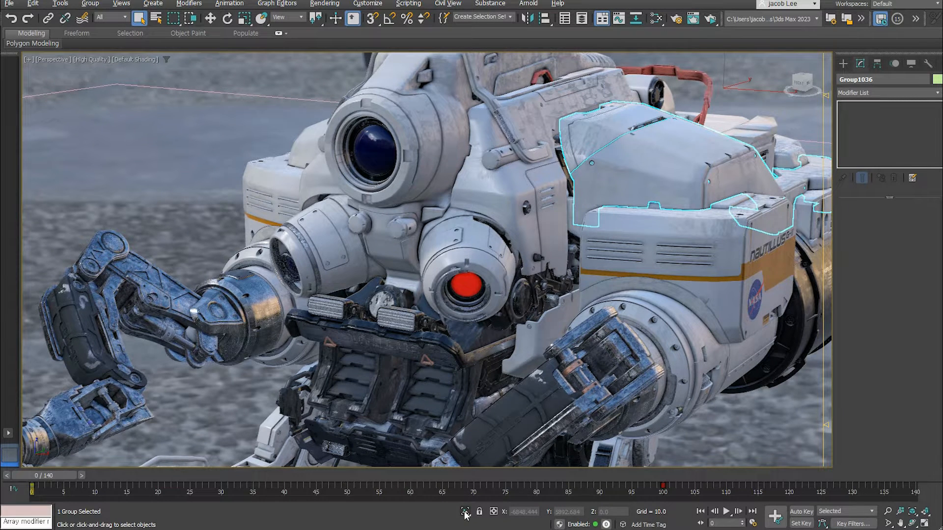
pyautogui.click(464, 512)
pyautogui.moveTo(465, 514); pyautogui.dragTo(467, 493)
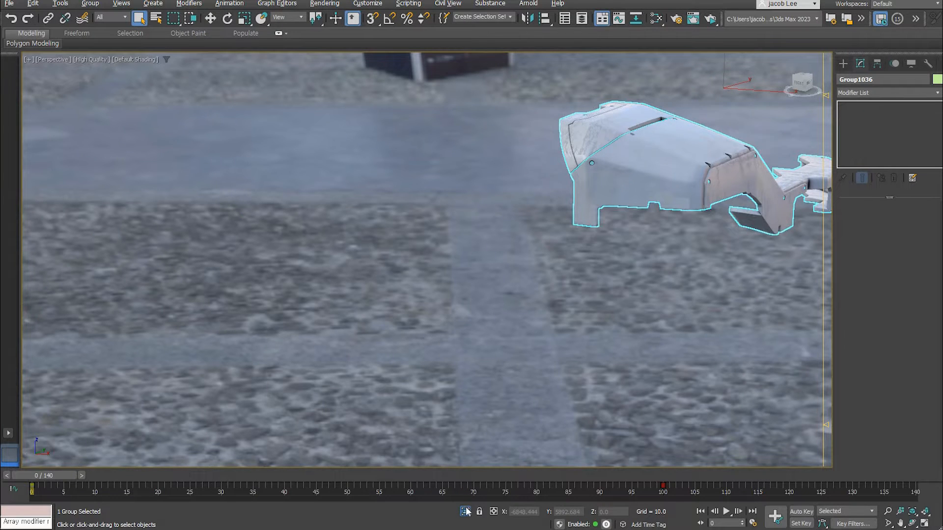
# Step: Restore the full robot, and isolate the shoulder armour group with the view zoomed to its extents
pyautogui.moveTo(465, 514); pyautogui.dragTo(466, 492)
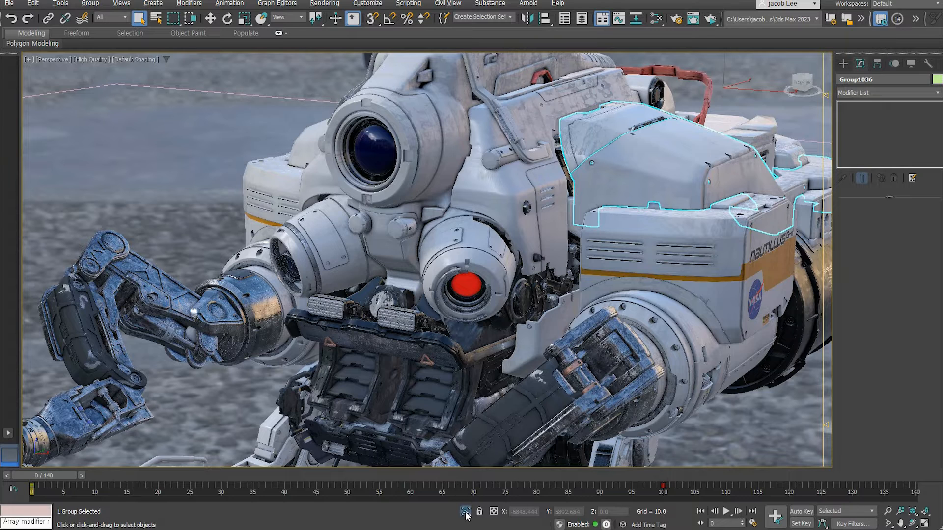
pyautogui.moveTo(466, 514); pyautogui.dragTo(465, 501)
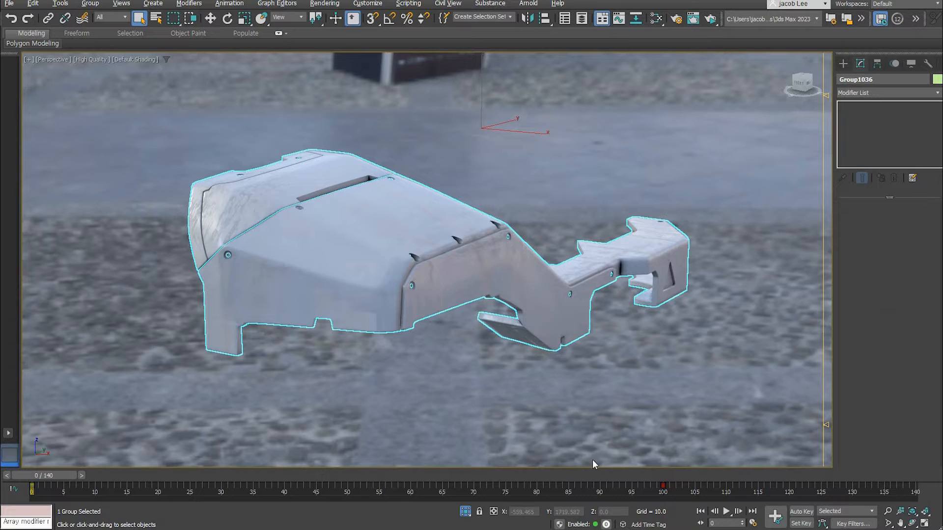
pyautogui.click(466, 512)
pyautogui.moveTo(466, 511); pyautogui.dragTo(468, 500)
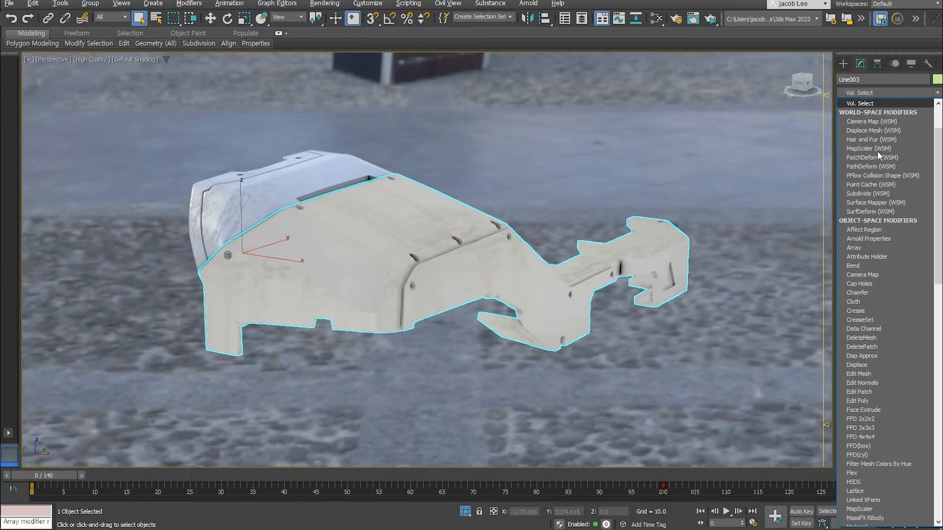
# Step: Add a VertexPaint modifier to the front shoulder armour panel, and add a second paint layer on the Vertex Color channel
pyautogui.scroll(-10, 877, 154)
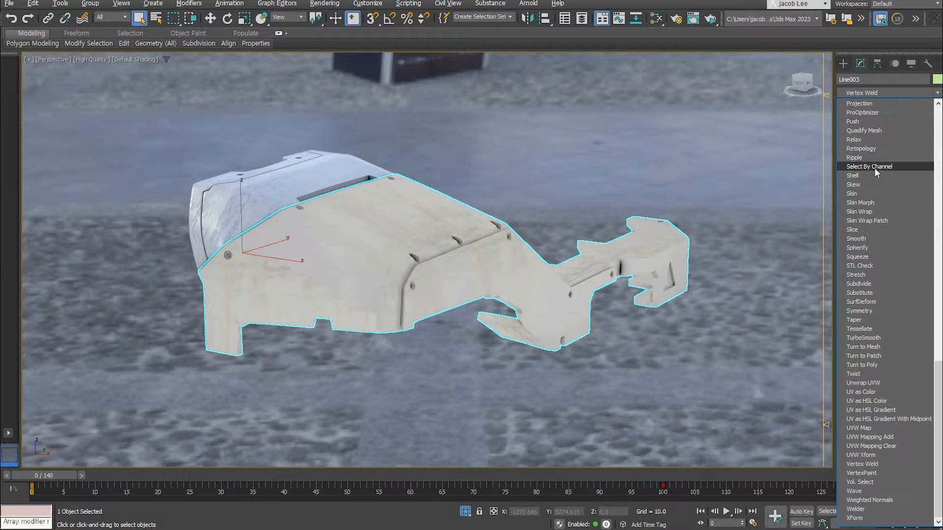
pyautogui.click(873, 473)
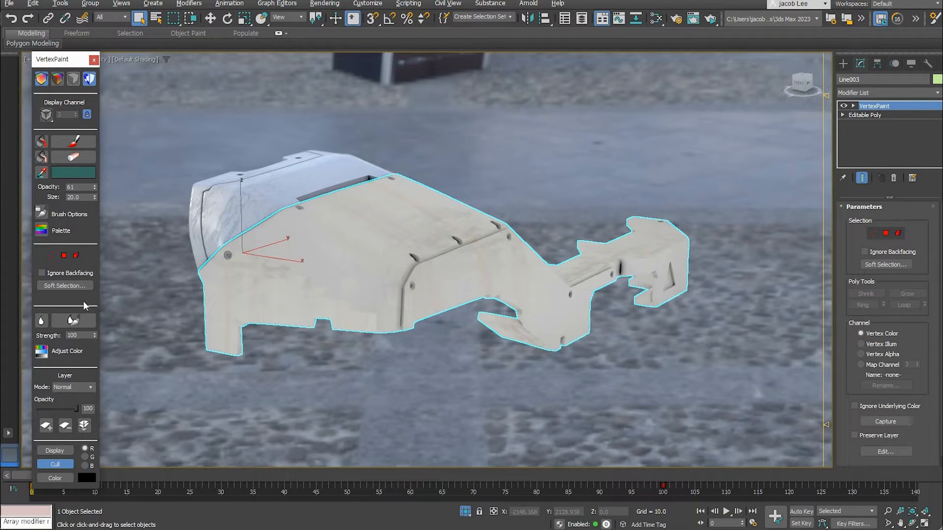
pyautogui.click(47, 428)
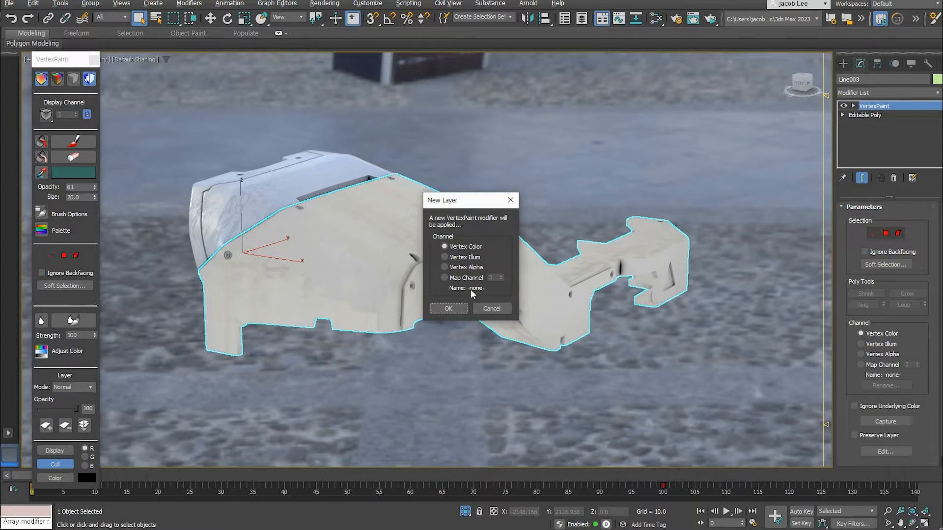
pyautogui.click(448, 309)
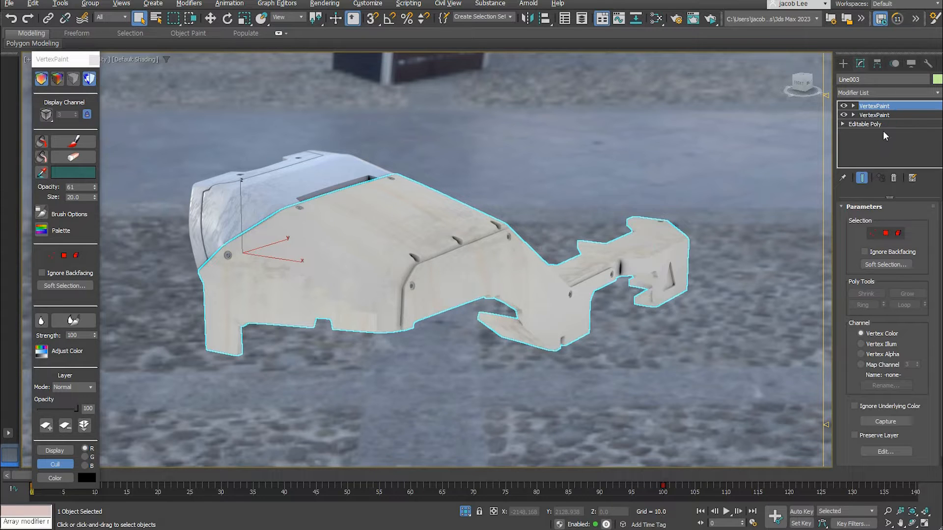
# Step: Paint a dark teal stroke along the notched groove of the armour panel on the upper VertexPaint layer
pyautogui.click(874, 233)
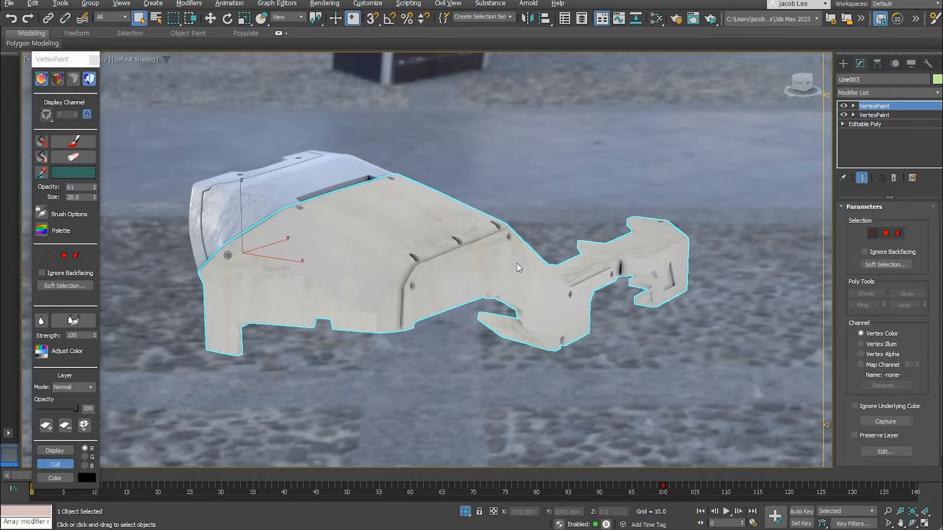
pyautogui.click(76, 143)
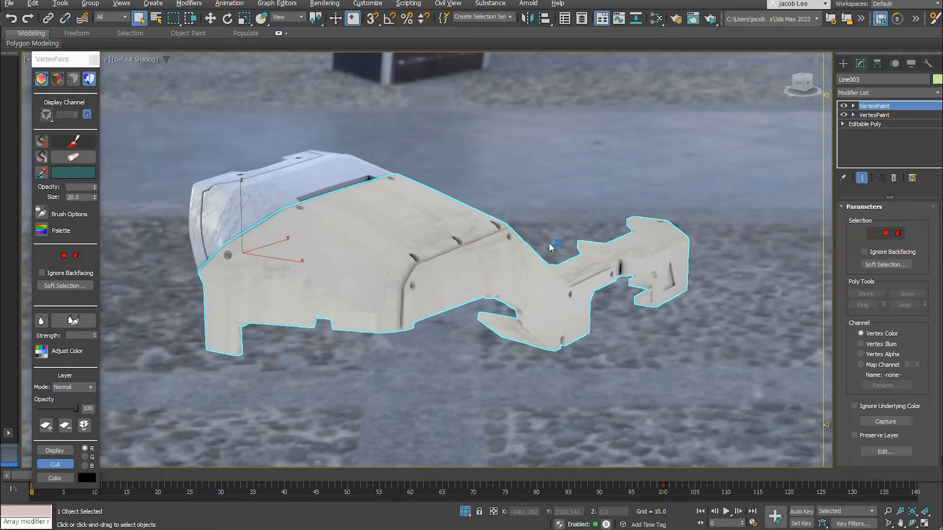
pyautogui.moveTo(411, 256)
pyautogui.mouseDown()
pyautogui.moveTo(400, 249)
pyautogui.moveTo(374, 315)
pyautogui.moveTo(435, 228)
pyautogui.moveTo(477, 229)
pyautogui.moveTo(411, 237)
pyautogui.moveTo(369, 305)
pyautogui.moveTo(450, 230)
pyautogui.moveTo(399, 266)
pyautogui.mouseUp()
# Step: On the lower VertexPaint layer, set the paint colour to dark pink and paint a stroke alongside the teal one
pyautogui.click(874, 115)
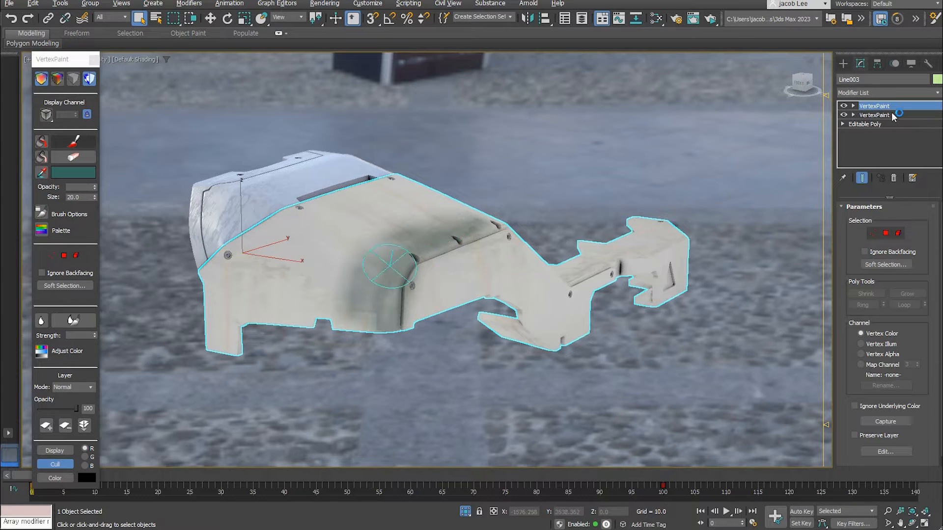
pyautogui.click(73, 172)
pyautogui.click(187, 139)
pyautogui.moveTo(415, 237)
pyautogui.mouseDown()
pyautogui.moveTo(357, 237)
pyautogui.moveTo(344, 309)
pyautogui.mouseUp()
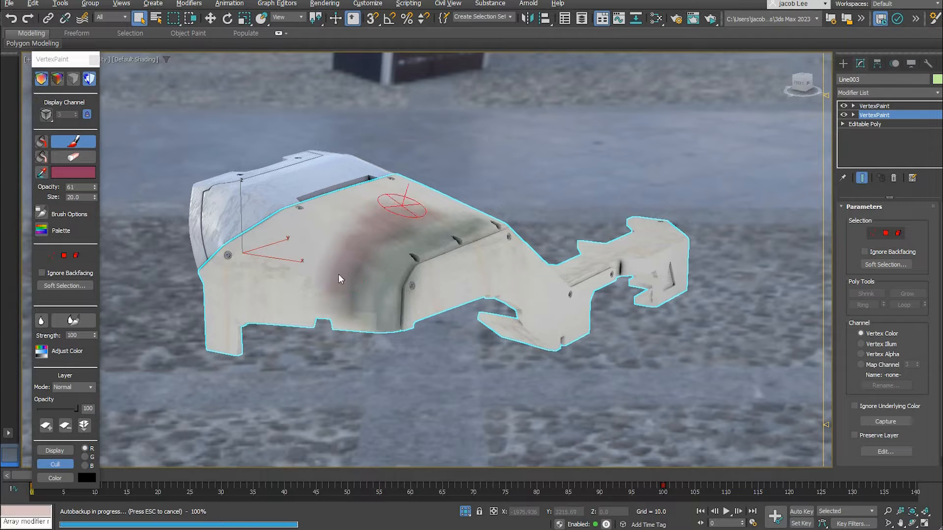
pyautogui.hotkey('ctrl', 'z')
pyautogui.click(71, 168)
pyautogui.click(178, 140)
pyautogui.moveTo(447, 219)
pyautogui.mouseDown()
pyautogui.moveTo(358, 290)
pyautogui.moveTo(360, 280)
pyautogui.mouseUp()
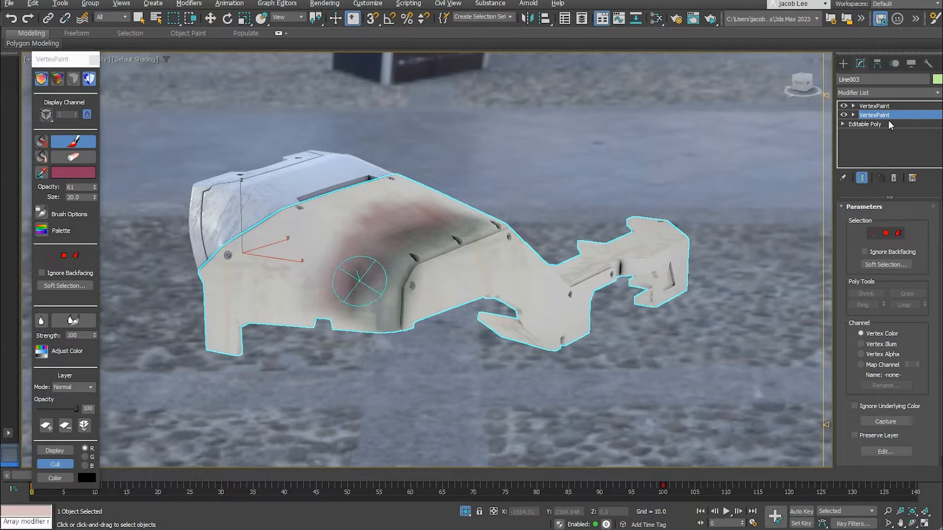
pyautogui.moveTo(878, 116)
pyautogui.mouseDown()
pyautogui.moveTo(873, 105)
pyautogui.moveTo(873, 123)
pyautogui.mouseUp()
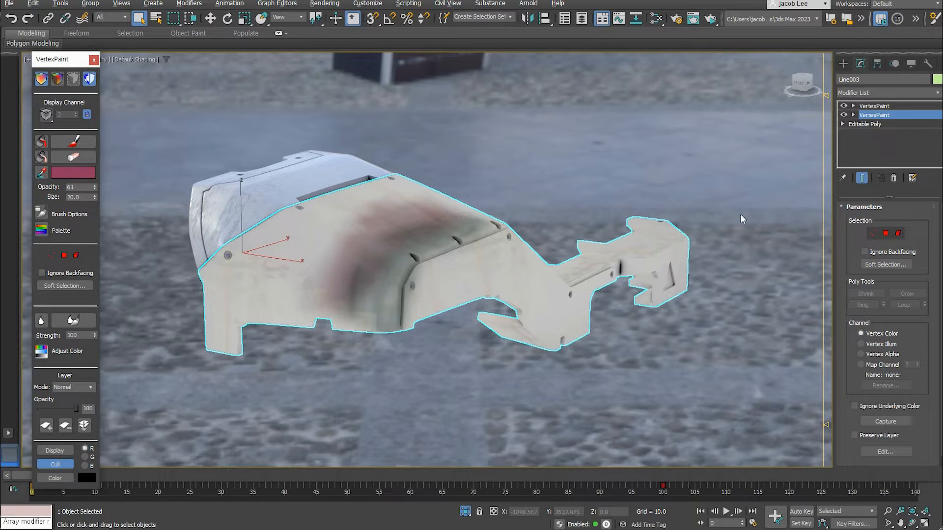
# Step: On the upper VertexPaint layer, capture the underlying colour and blur the painted strokes with the blur brush
pyautogui.click(882, 107)
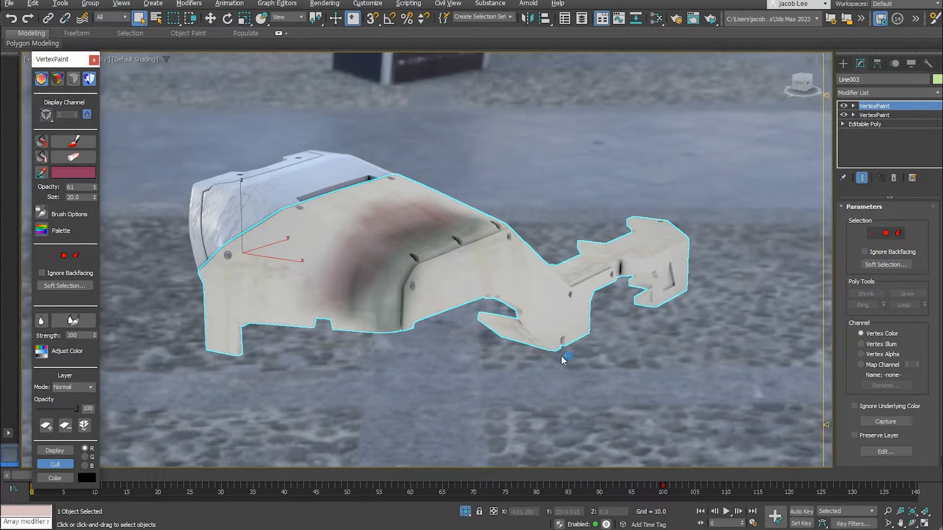
pyautogui.click(78, 323)
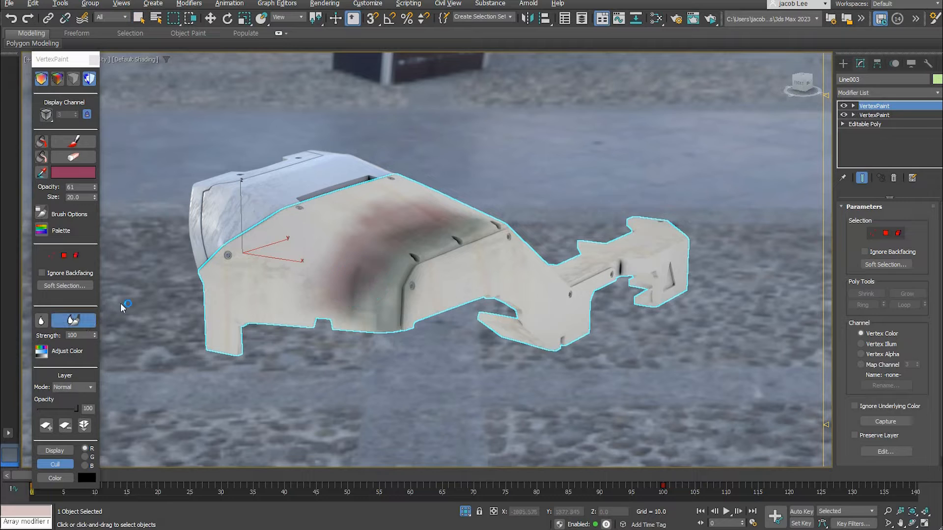
pyautogui.moveTo(378, 226)
pyautogui.mouseDown()
pyautogui.moveTo(347, 248)
pyautogui.moveTo(362, 236)
pyautogui.moveTo(338, 292)
pyautogui.moveTo(369, 229)
pyautogui.moveTo(327, 309)
pyautogui.moveTo(399, 219)
pyautogui.moveTo(342, 293)
pyautogui.moveTo(432, 213)
pyautogui.moveTo(322, 278)
pyautogui.moveTo(378, 214)
pyautogui.moveTo(359, 226)
pyautogui.moveTo(353, 248)
pyautogui.moveTo(451, 212)
pyautogui.moveTo(391, 244)
pyautogui.moveTo(416, 240)
pyautogui.moveTo(373, 234)
pyautogui.moveTo(346, 302)
pyautogui.moveTo(393, 199)
pyautogui.moveTo(355, 294)
pyautogui.moveTo(452, 199)
pyautogui.moveTo(523, 186)
pyautogui.mouseUp()
pyautogui.click(892, 424)
pyautogui.moveTo(378, 242)
pyautogui.mouseDown()
pyautogui.moveTo(422, 217)
pyautogui.moveTo(417, 236)
pyautogui.moveTo(392, 241)
pyautogui.moveTo(363, 297)
pyautogui.moveTo(417, 233)
pyautogui.moveTo(454, 211)
pyautogui.moveTo(393, 249)
pyautogui.moveTo(370, 290)
pyautogui.moveTo(433, 221)
pyautogui.moveTo(379, 261)
pyautogui.moveTo(420, 231)
pyautogui.moveTo(348, 307)
pyautogui.moveTo(402, 226)
pyautogui.moveTo(436, 220)
pyautogui.moveTo(363, 313)
pyautogui.mouseUp()
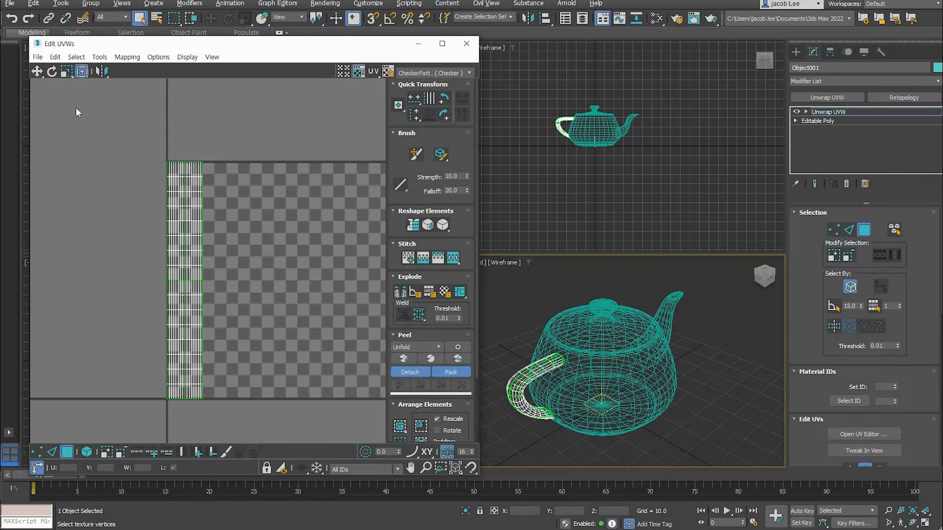
# Step: Select the upper part of the teapot handle's UV faces and relax them by polygon angles with 100 iterations and amount 0.1
pyautogui.click(99, 57)
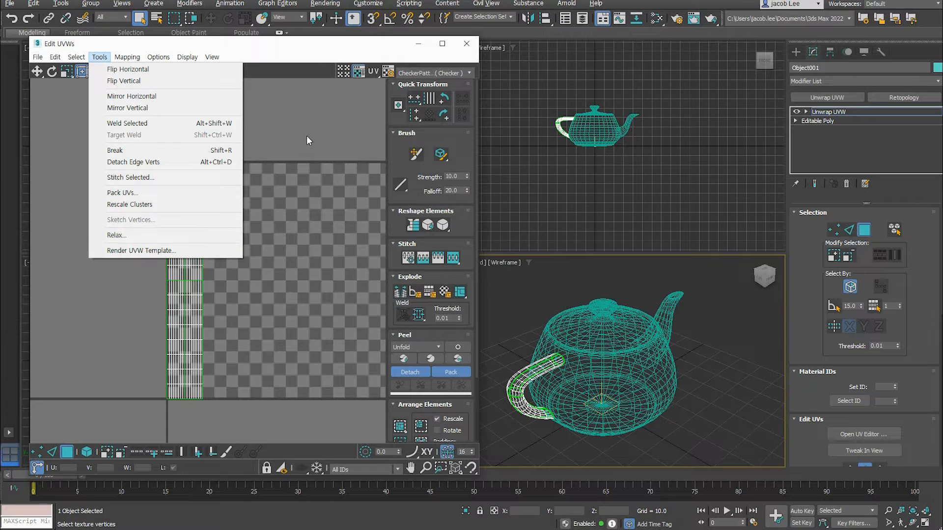
pyautogui.click(270, 158)
pyautogui.moveTo(227, 235); pyautogui.dragTo(235, 240)
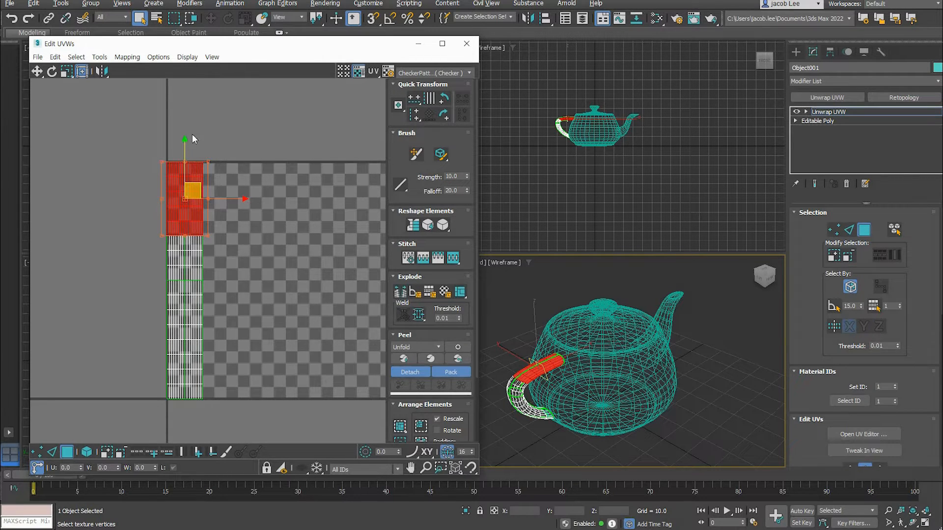
pyautogui.click(99, 57)
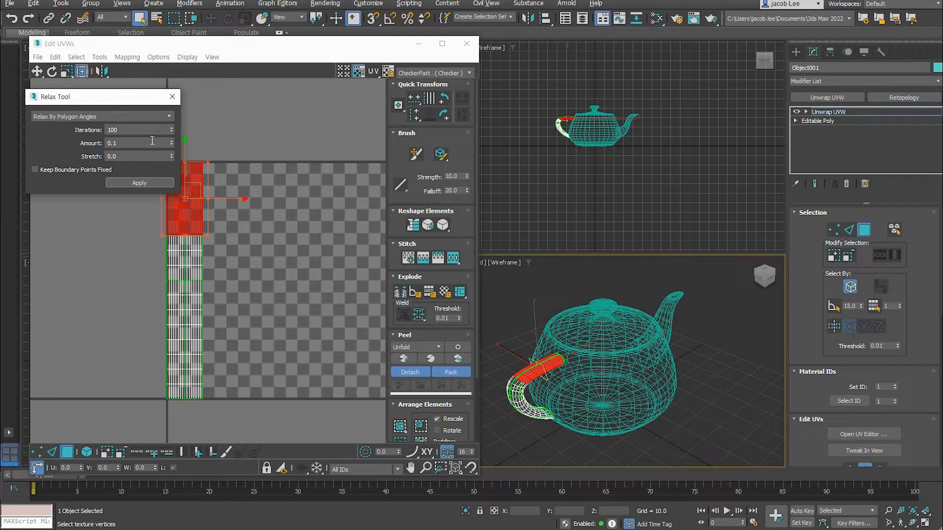
pyautogui.click(114, 183)
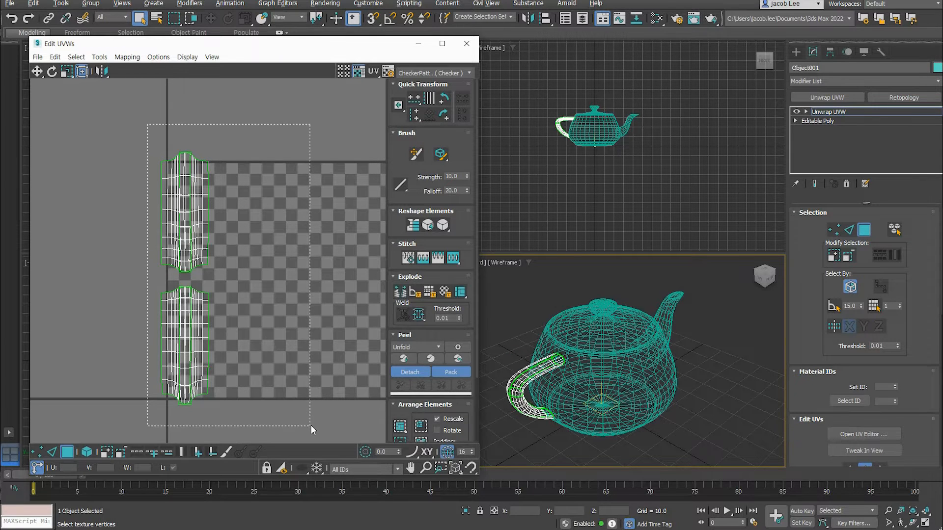
pyautogui.moveTo(311, 425); pyautogui.dragTo(312, 425)
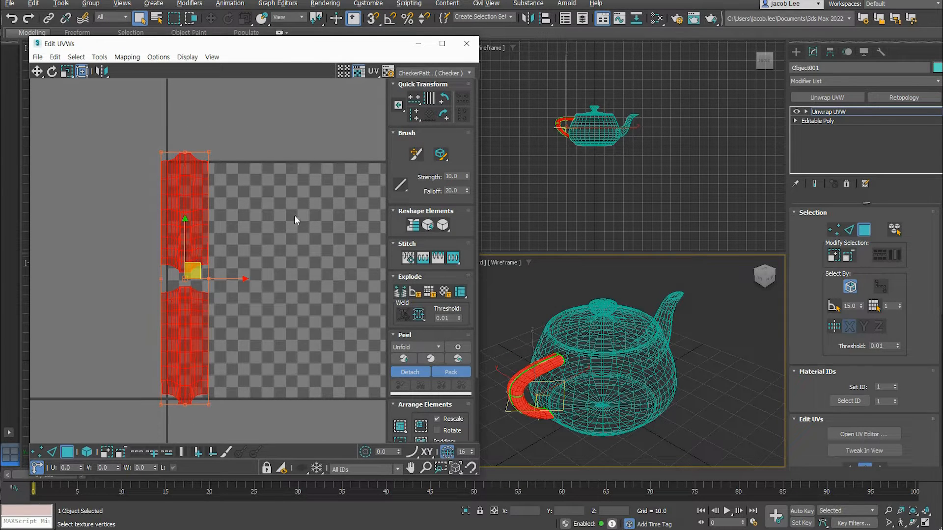
pyautogui.click(261, 142)
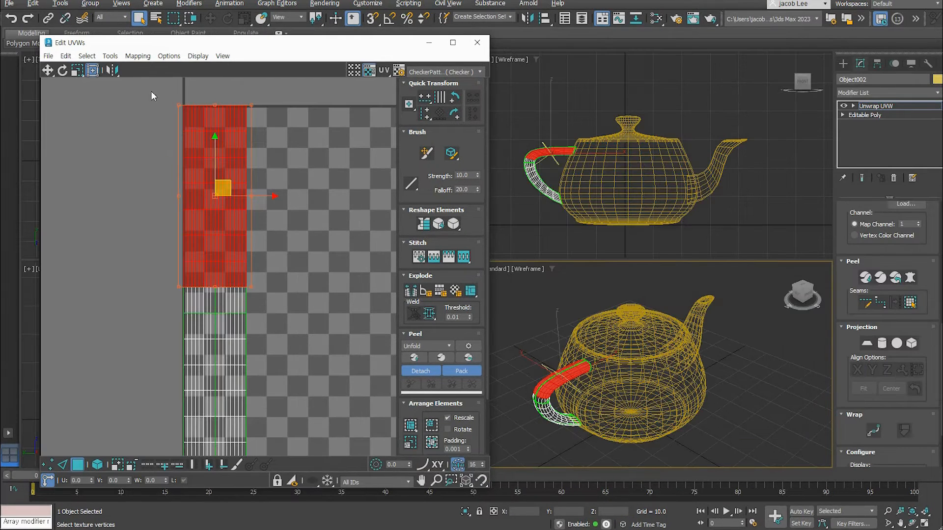
# Step: In the 3ds Max 2023 teapot scene, reselect the upper part of the handle's UV faces and run the Relax tool on them
pyautogui.click(336, 194)
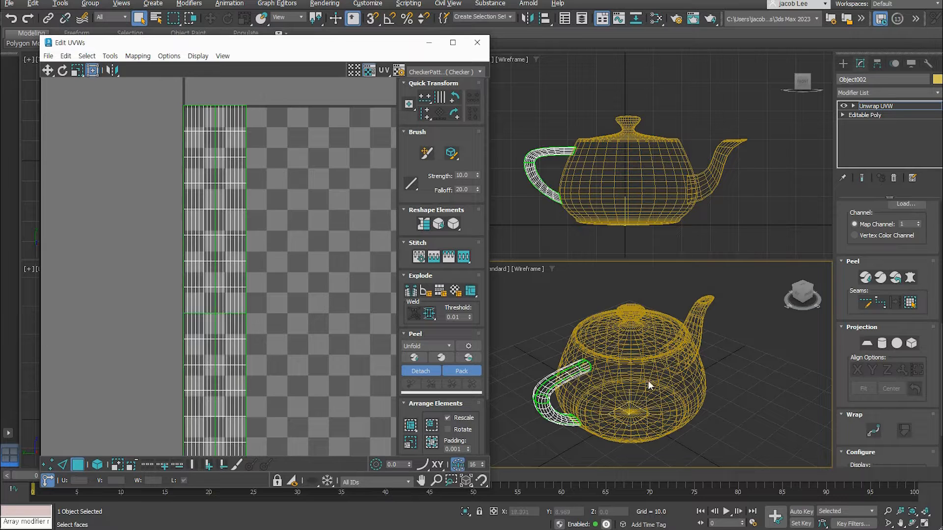
pyautogui.click(775, 375)
pyautogui.click(282, 237)
pyautogui.moveTo(281, 278); pyautogui.dragTo(277, 278)
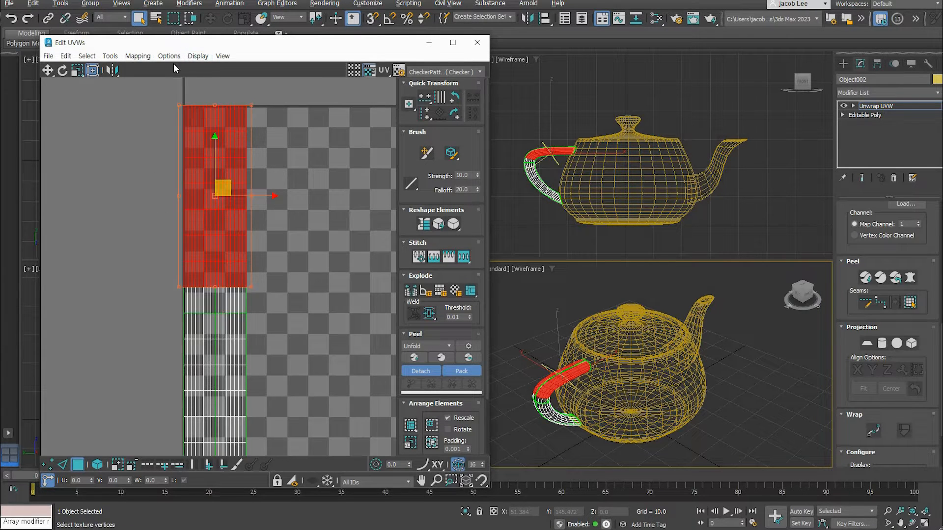
pyautogui.click(110, 57)
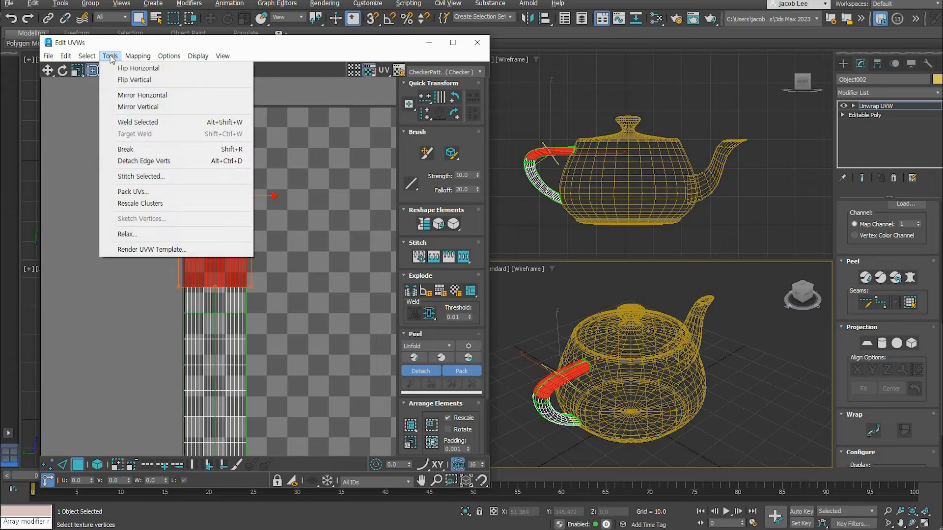
pyautogui.click(152, 239)
pyautogui.click(481, 295)
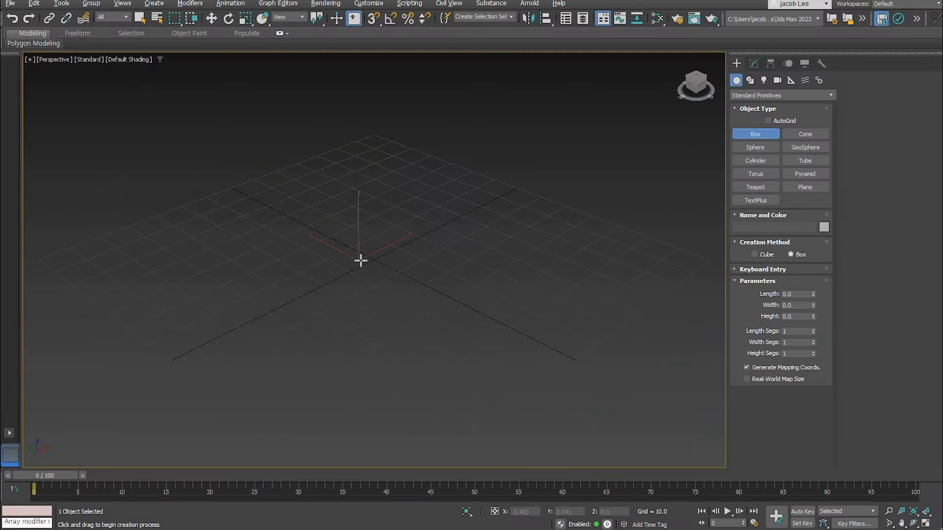
# Step: Create a box near the grid centre, about 4.6 long, 6.0 wide and 4.5 high
pyautogui.moveTo(359, 261); pyautogui.dragTo(384, 259)
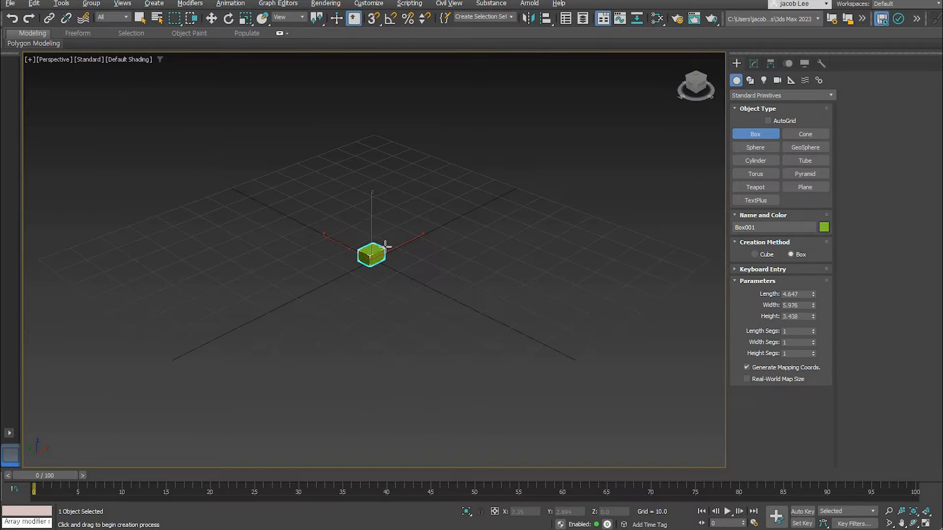
pyautogui.click(390, 246)
pyautogui.rightClick(391, 248)
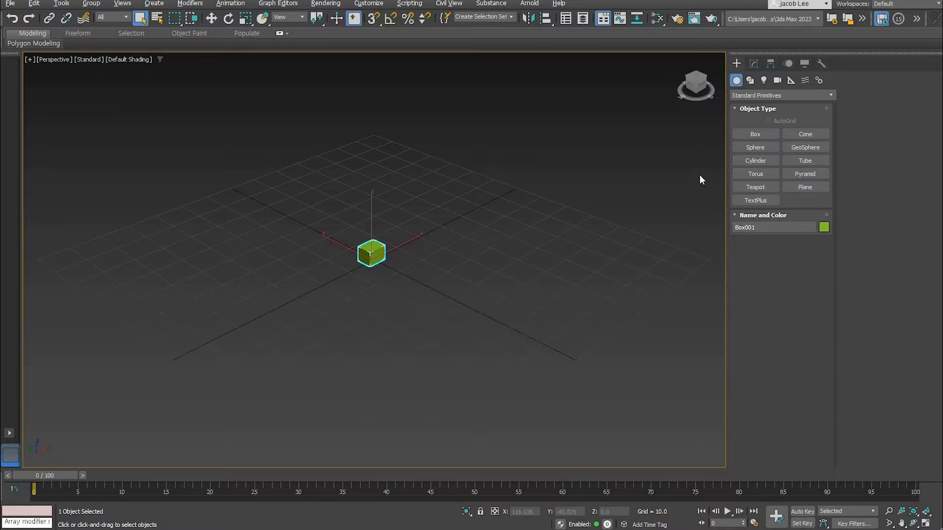
# Step: Add an Array modifier to the box
pyautogui.click(754, 62)
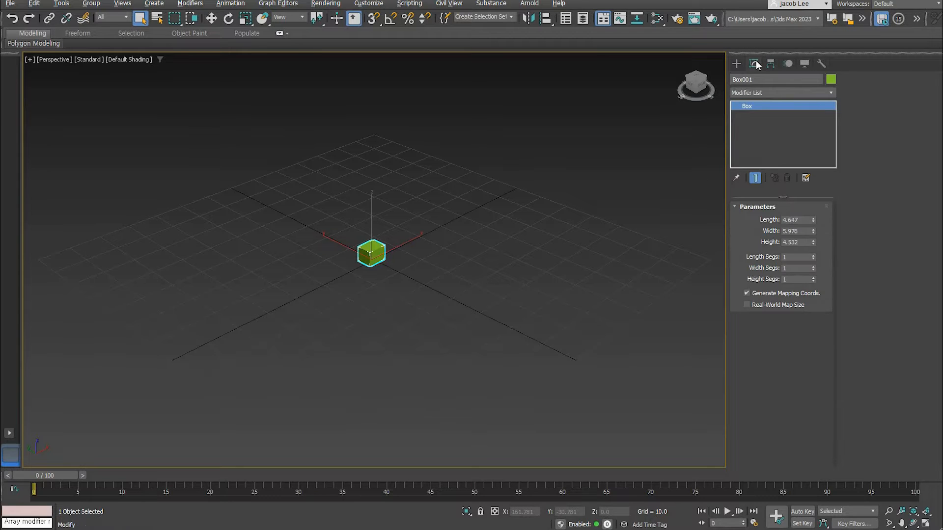
pyautogui.click(771, 92)
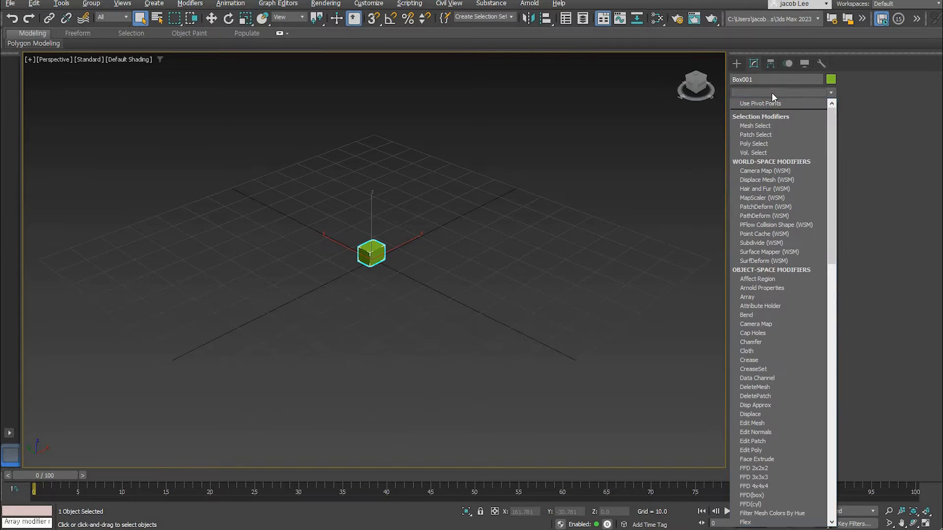
pyautogui.press('a')
pyautogui.click(767, 122)
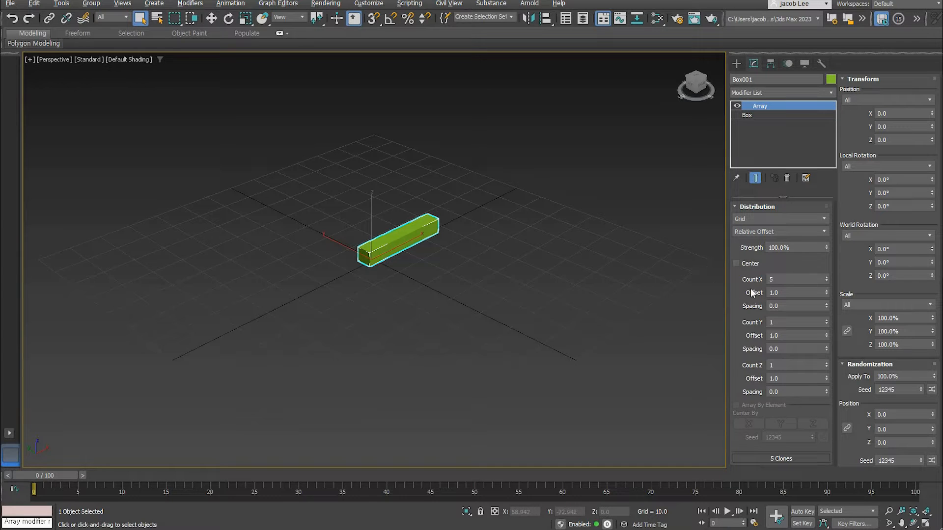
# Step: Set the array's relative offset along X to 1.2 so gaps separate the clones
pyautogui.click(826, 293)
pyautogui.click(826, 294)
pyautogui.click(826, 290)
pyautogui.click(826, 290)
pyautogui.click(826, 290)
pyautogui.click(826, 290)
pyautogui.scroll(5, 424, 260)
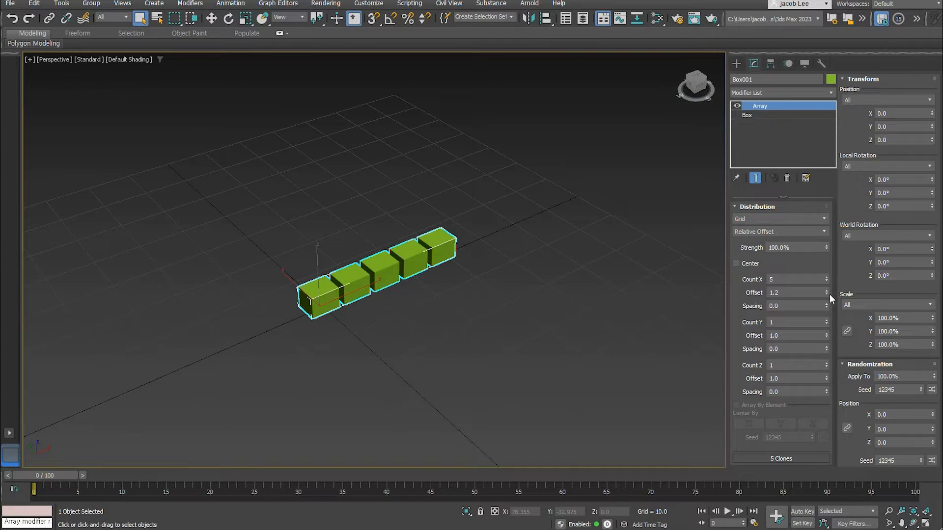
# Step: Reduce the base box's width to about 4.99 below the Array modifier, and return to the array settings
pyautogui.click(755, 112)
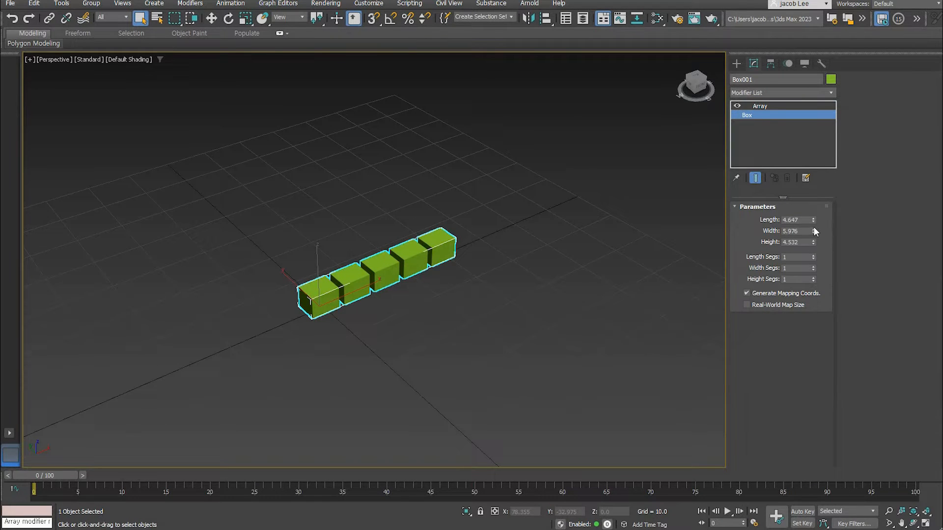
pyautogui.moveTo(815, 232); pyautogui.dragTo(815, 232)
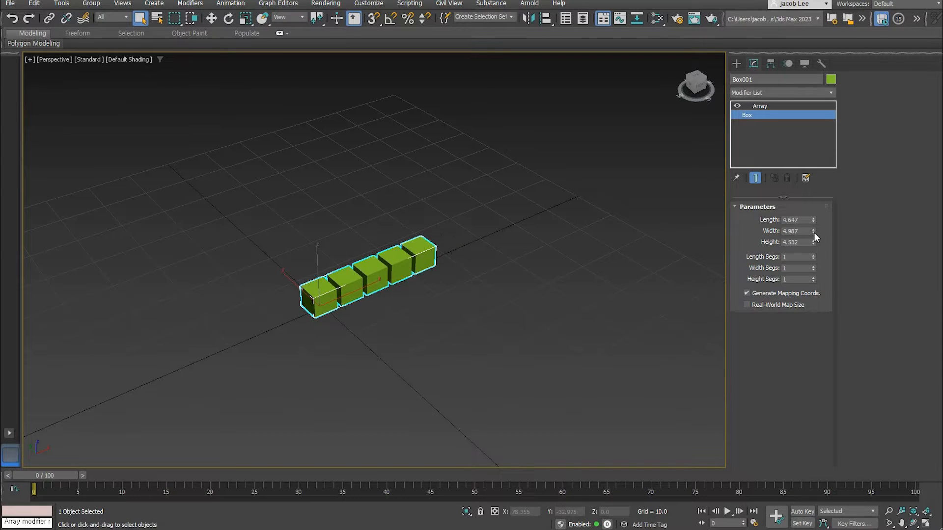
pyautogui.click(764, 107)
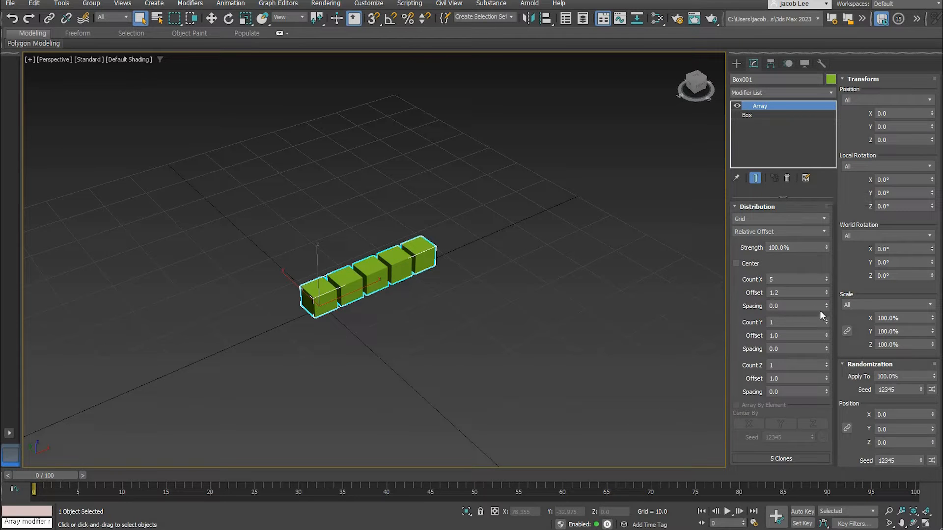
# Step: Extend the array along Y with a count of 5 and a relative offset of 1.2
pyautogui.moveTo(825, 319); pyautogui.dragTo(826, 333)
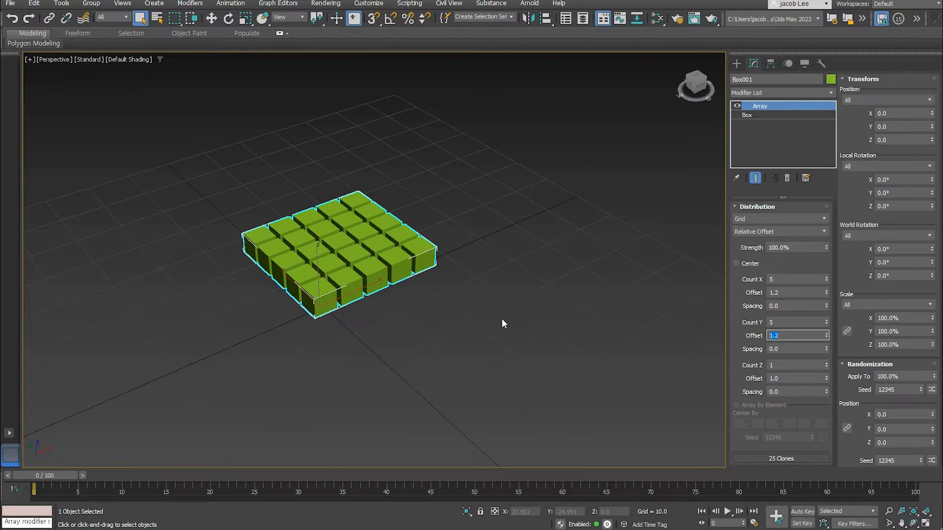
pyautogui.moveTo(429, 326)
pyautogui.keyDown('alt'); pyautogui.mouseDown(button='middle')
pyautogui.moveTo(458, 326)
pyautogui.moveTo(444, 326)
pyautogui.mouseUp(button='middle'); pyautogui.keyUp('alt')
pyautogui.scroll(2, 362, 250)
pyautogui.keyDown('alt'); pyautogui.moveTo(387, 270); pyautogui.dragTo(374, 275, button='middle'); pyautogui.keyUp('alt')
pyautogui.moveTo(375, 275)
pyautogui.mouseDown(button='middle')
pyautogui.moveTo(396, 295)
pyautogui.moveTo(400, 274)
pyautogui.moveTo(392, 281)
pyautogui.mouseUp(button='middle')
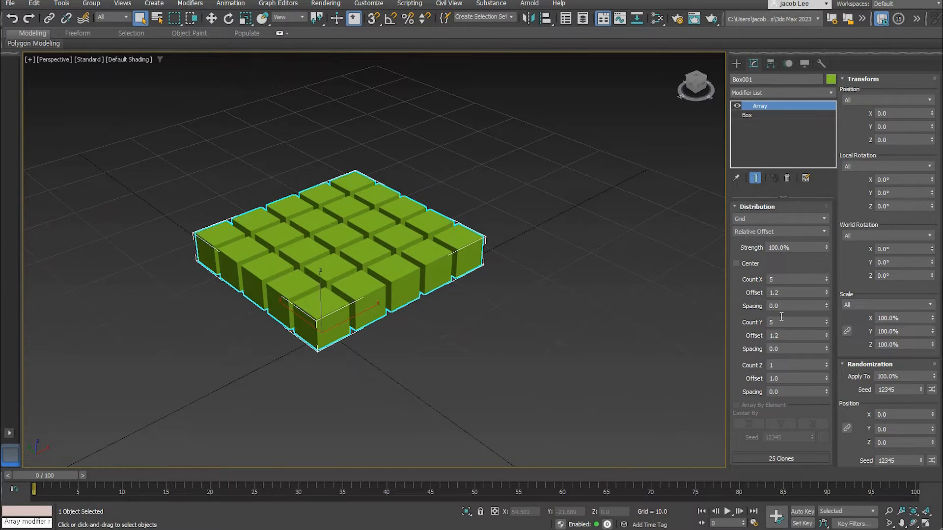
# Step: Try a different Z count and an X position shift for the array clones
pyautogui.moveTo(825, 364)
pyautogui.mouseDown()
pyautogui.moveTo(827, 344)
pyautogui.moveTo(826, 372)
pyautogui.mouseUp()
pyautogui.moveTo(932, 113); pyautogui.dragTo(530, 181)
pyautogui.moveTo(530, 182); pyautogui.dragTo(529, 180, button='middle')
pyautogui.hotkey('ctrl', 'z')
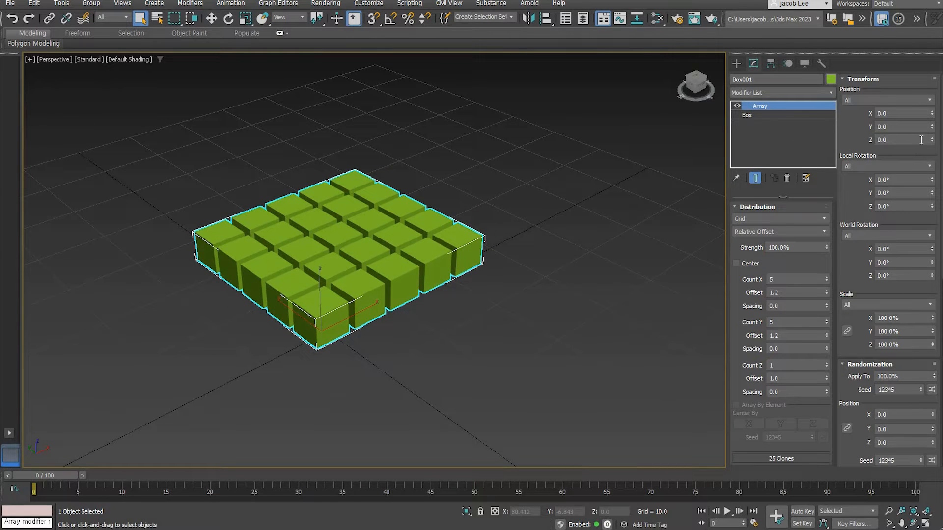
# Step: Shift the array clones to Y position -8.0 and X position -6.7
pyautogui.moveTo(932, 129); pyautogui.dragTo(932, 180)
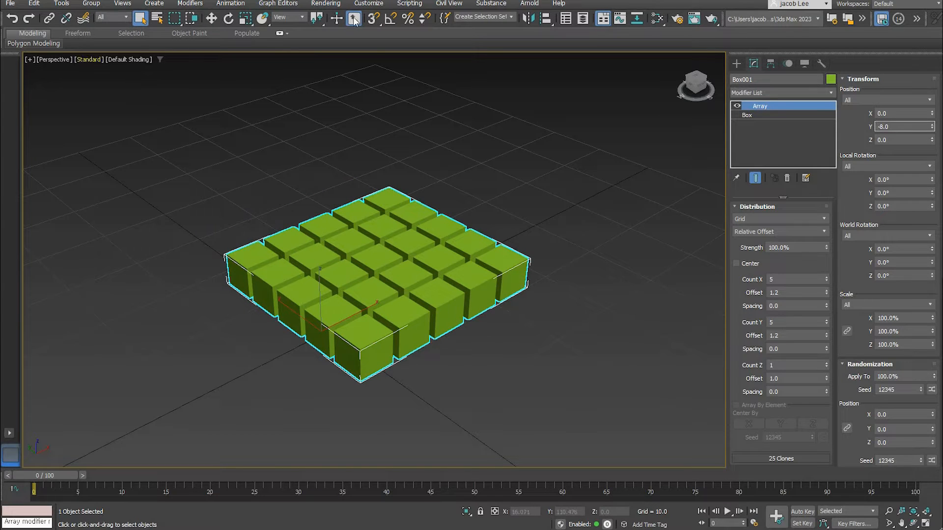
pyautogui.moveTo(931, 113); pyautogui.dragTo(932, 177)
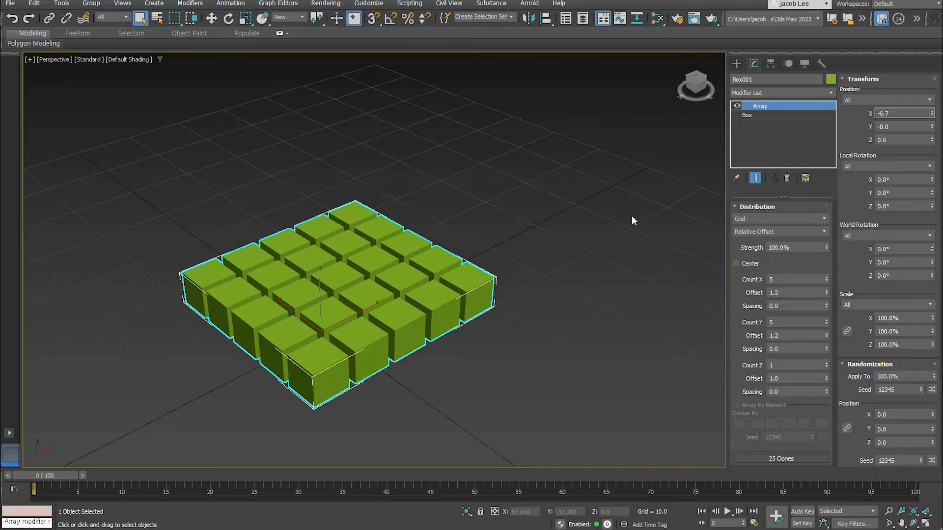
pyautogui.moveTo(420, 261); pyautogui.dragTo(421, 233, button='middle')
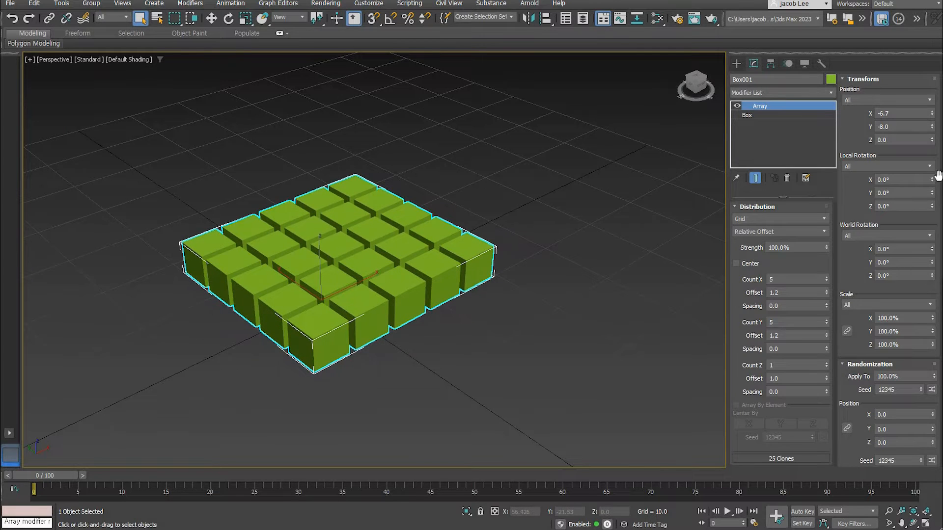
# Step: Try rotating the array clones about the local X axis and about the world X axis
pyautogui.moveTo(932, 180); pyautogui.dragTo(900, 122)
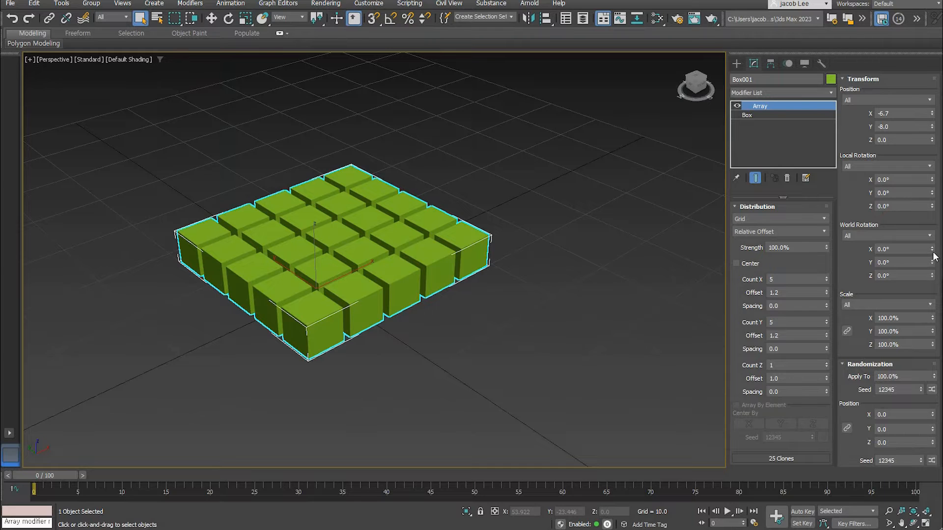
pyautogui.moveTo(932, 249); pyautogui.dragTo(928, 206)
pyautogui.moveTo(380, 329); pyautogui.dragTo(377, 320, button='middle')
pyautogui.hotkey('ctrl', 'z')
# Step: Try rotating the array clones about the world Z axis, and set their X scale to 87.5%
pyautogui.moveTo(932, 277); pyautogui.dragTo(931, 251)
pyautogui.moveTo(482, 266); pyautogui.dragTo(482, 280, button='middle')
pyautogui.hotkey('ctrl', 'z')
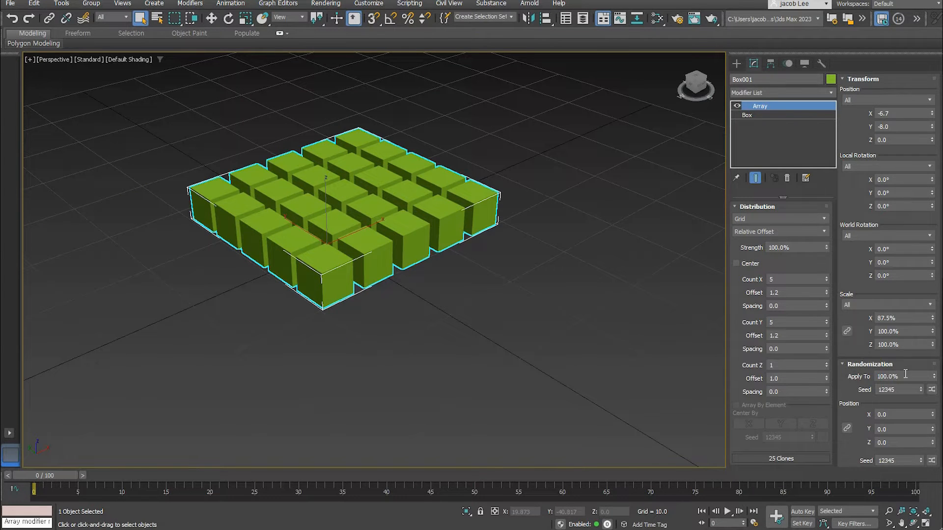
# Step: Try randomizing the array clones' X position with a value of -5.7
pyautogui.scroll(-5, 883, 365)
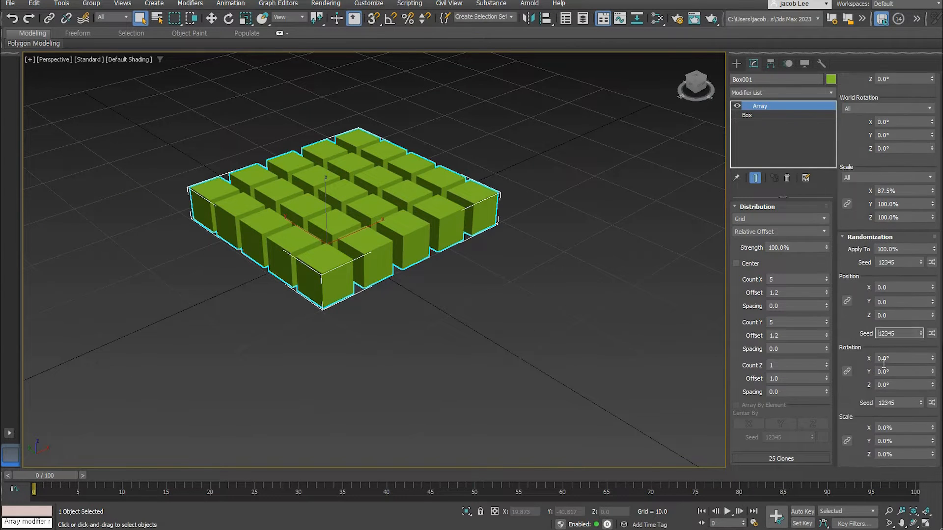
pyautogui.scroll(-2, 883, 364)
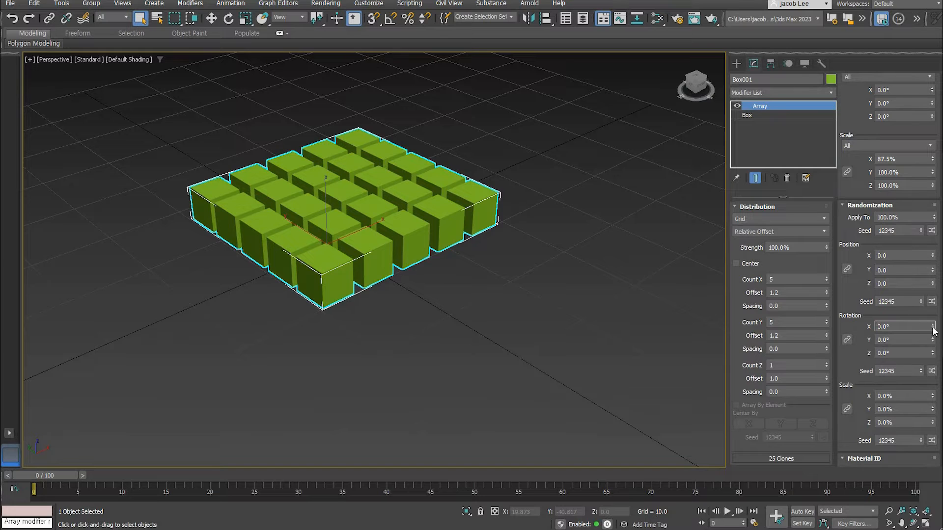
pyautogui.moveTo(932, 256); pyautogui.dragTo(937, 300)
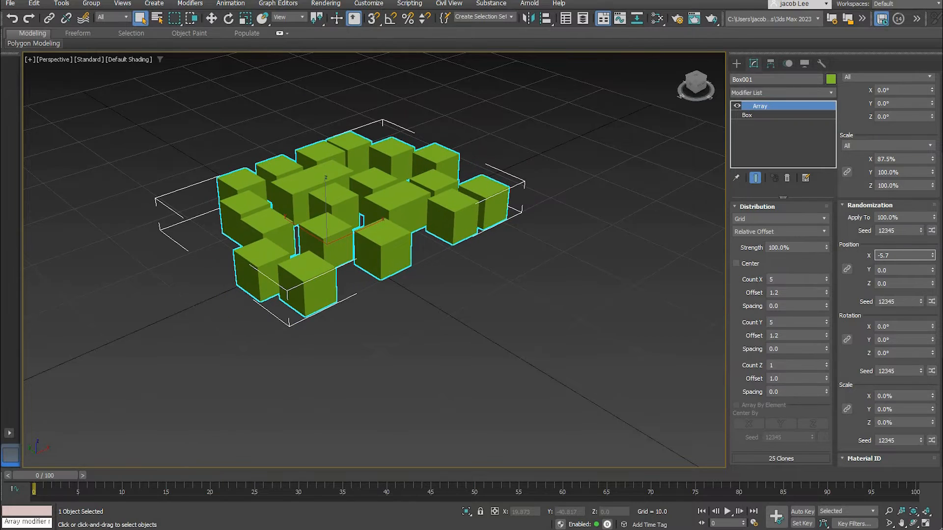
pyautogui.moveTo(572, 344); pyautogui.dragTo(577, 361, button='middle')
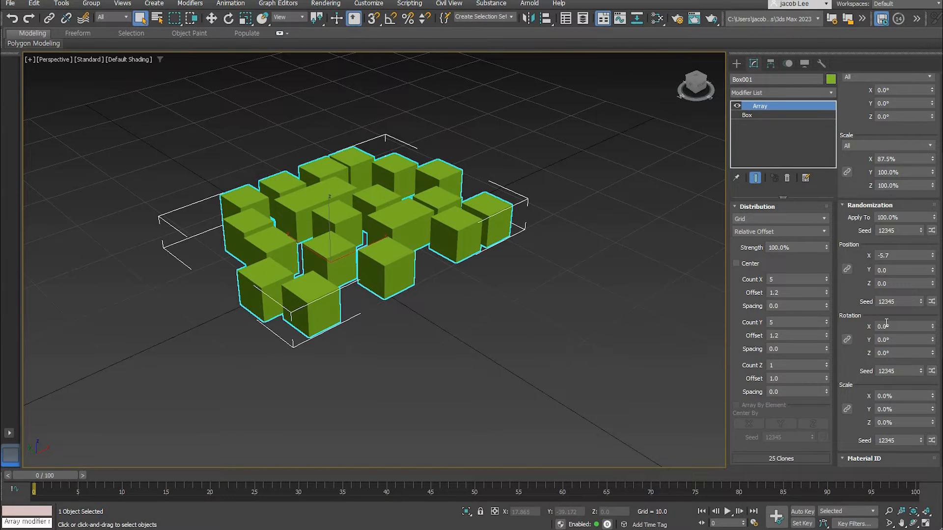
pyautogui.hotkey('ctrl', 'z')
# Step: Try randomizing the array clones' X rotation by 19.2°, and try randomizing their X scale
pyautogui.moveTo(933, 327); pyautogui.dragTo(932, 336)
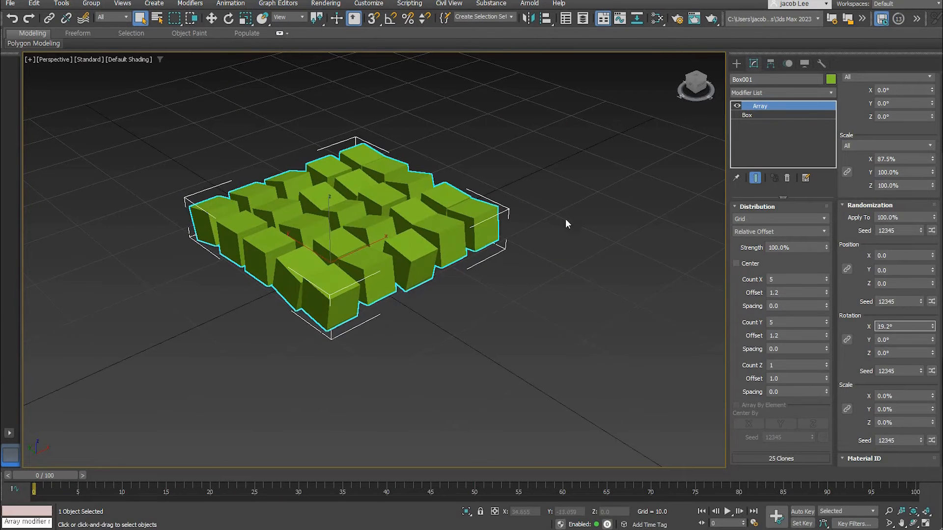
pyautogui.moveTo(594, 215); pyautogui.dragTo(592, 222, button='middle')
pyautogui.hotkey('ctrl', 'z')
pyautogui.moveTo(931, 398); pyautogui.dragTo(931, 430)
pyautogui.moveTo(283, 289); pyautogui.dragTo(284, 303, button='middle')
pyautogui.hotkey('ctrl', 'z')
# Step: Randomize the array clones' Z scale by 52.6% to give the boxes varied heights
pyautogui.moveTo(931, 422); pyautogui.dragTo(827, 36)
pyautogui.moveTo(937, 220); pyautogui.dragTo(937, 89)
pyautogui.moveTo(888, 290); pyautogui.dragTo(299, 286)
pyautogui.moveTo(318, 296); pyautogui.dragTo(317, 299, button='middle')
pyautogui.hotkey('ctrl', 'z')
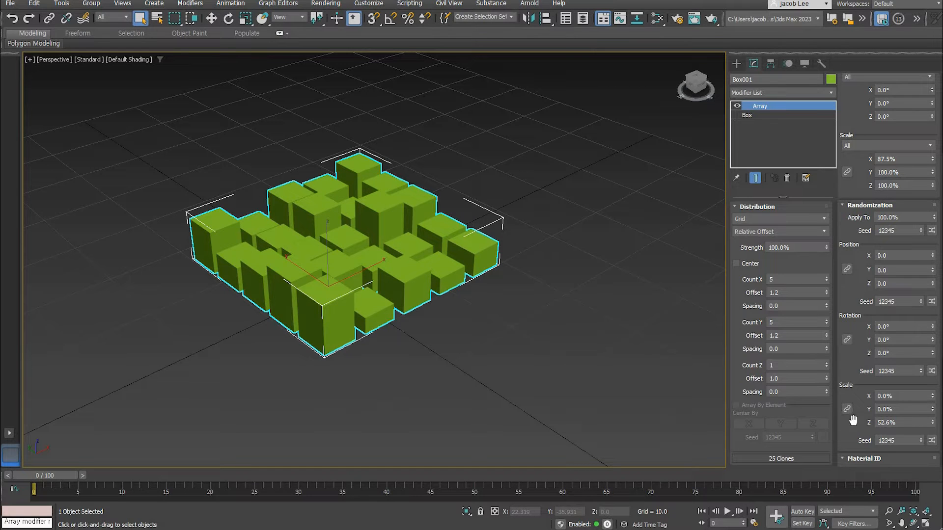
# Step: Create a box about 61 long, 28.2 wide and 21.8 high beside the array, and turn on Display as Box for it
pyautogui.scroll(-4, 850, 418)
pyautogui.scroll(-2, 848, 403)
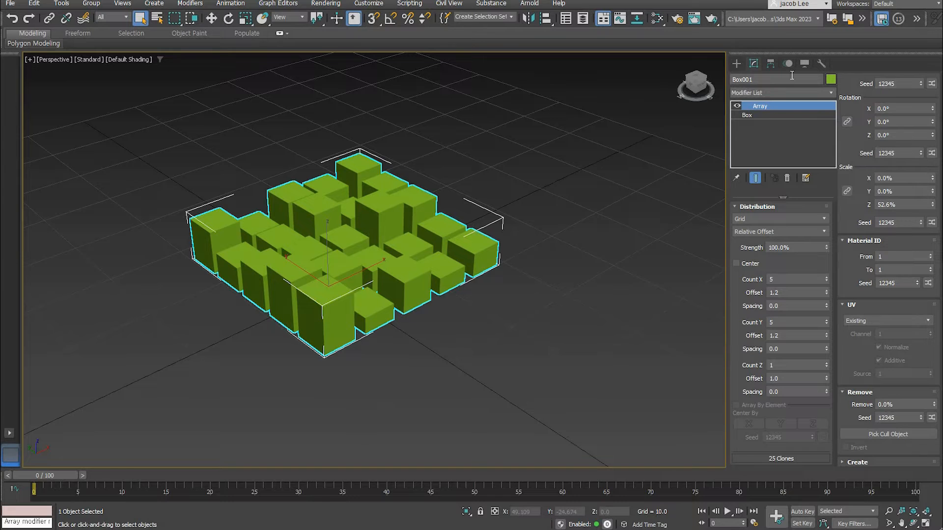
pyautogui.click(737, 63)
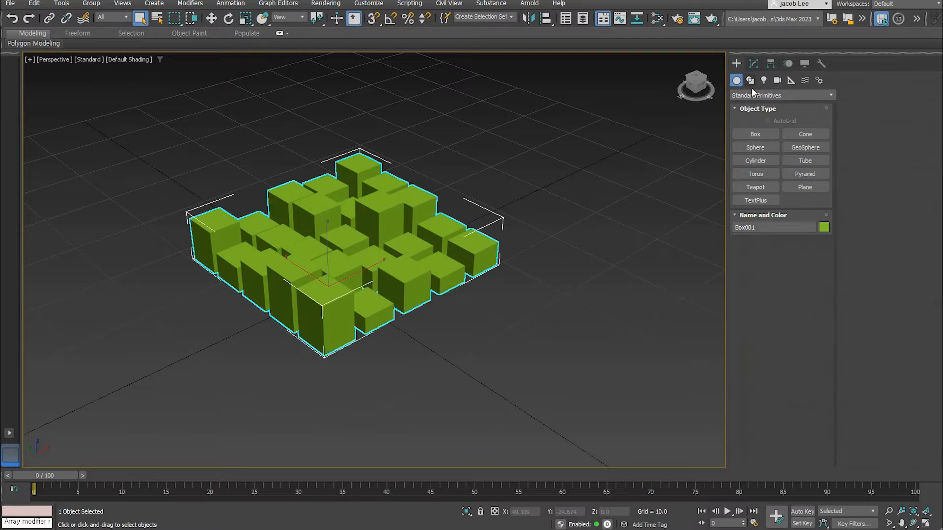
pyautogui.click(757, 135)
pyautogui.scroll(-5, 432, 267)
pyautogui.moveTo(214, 264)
pyautogui.mouseDown()
pyautogui.moveTo(393, 326)
pyautogui.moveTo(442, 323)
pyautogui.mouseUp()
pyautogui.click(421, 244)
pyautogui.keyDown('alt'); pyautogui.moveTo(482, 282); pyautogui.dragTo(425, 278, button='middle'); pyautogui.keyUp('alt')
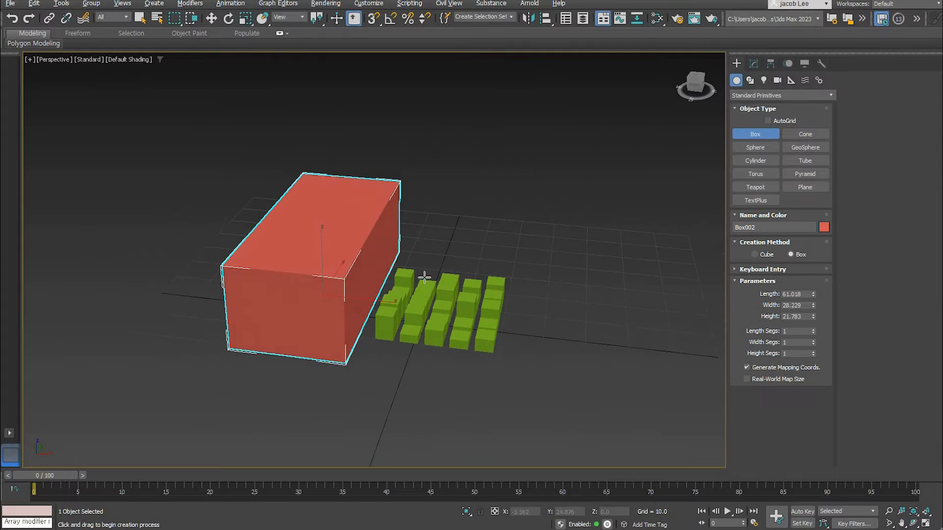
pyautogui.scroll(3, 424, 277)
pyautogui.rightClick(432, 280)
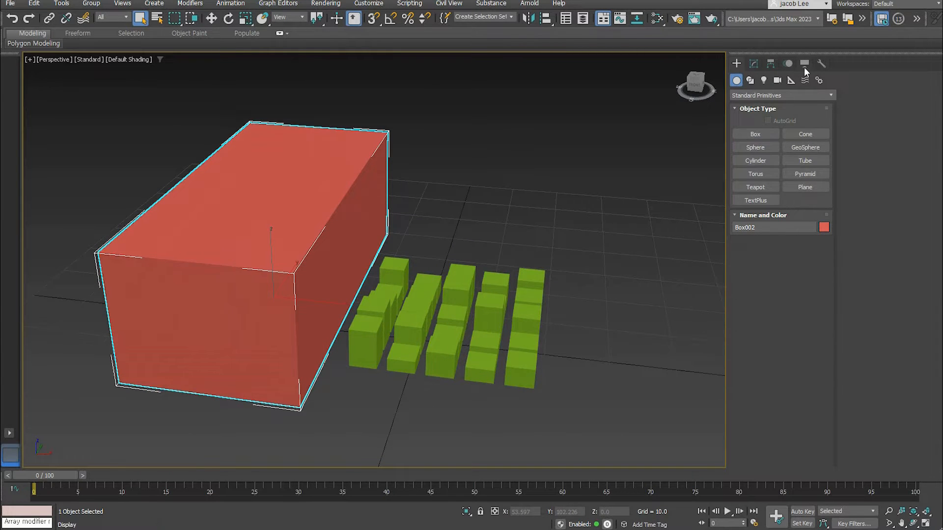
pyautogui.click(804, 63)
pyautogui.click(873, 199)
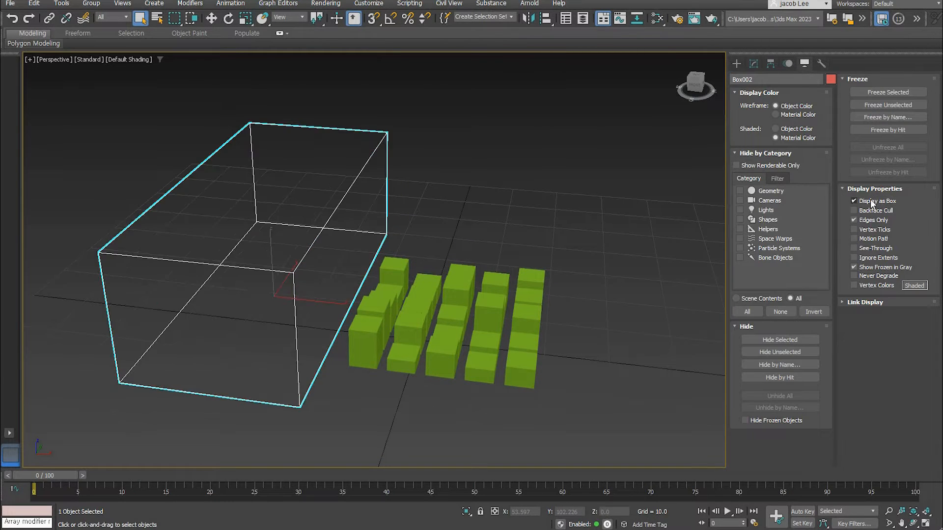
# Step: Assign the large red box as the cull object of the green boxes' Array modifier, and invert the culling
pyautogui.click(542, 302)
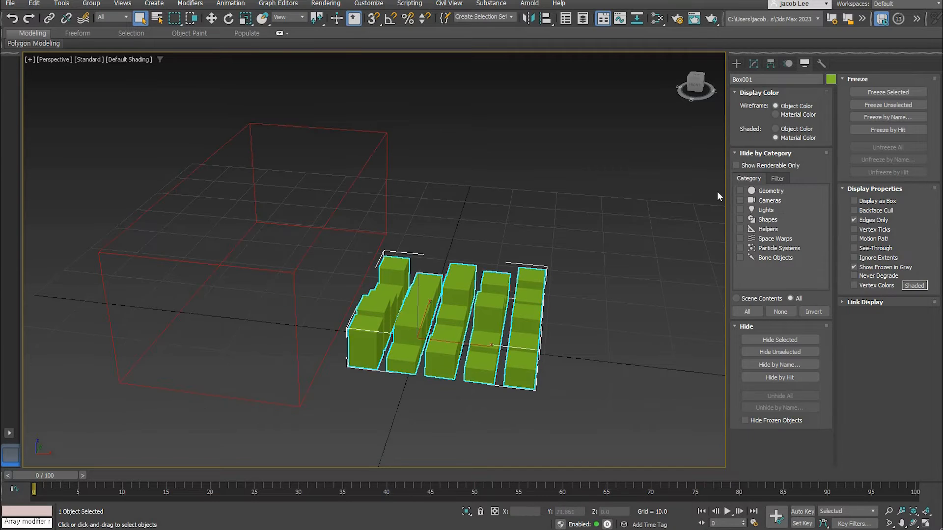
pyautogui.click(753, 63)
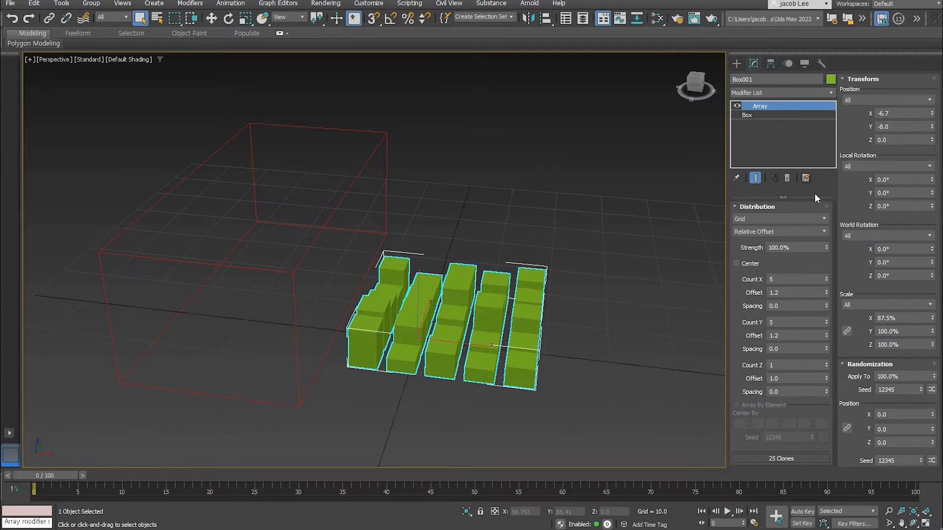
pyautogui.scroll(-2, 891, 372)
pyautogui.scroll(-8, 887, 416)
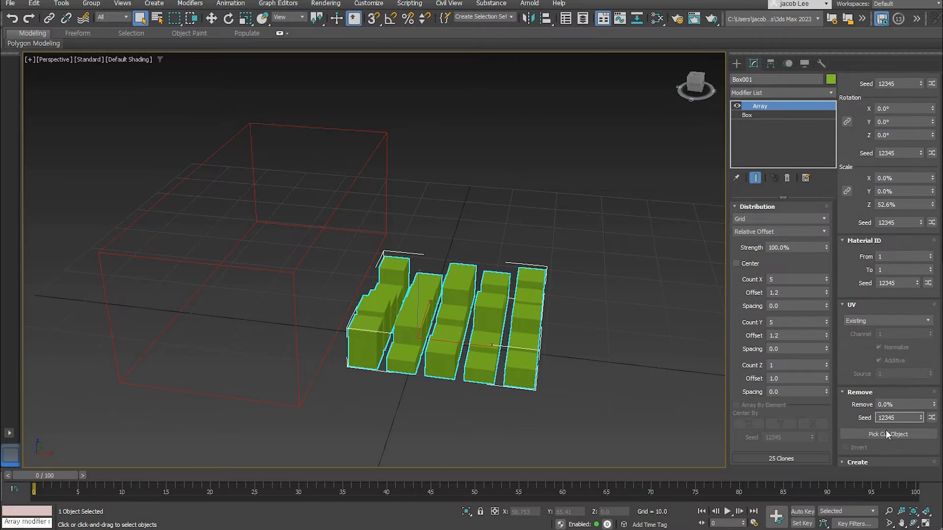
pyautogui.click(887, 435)
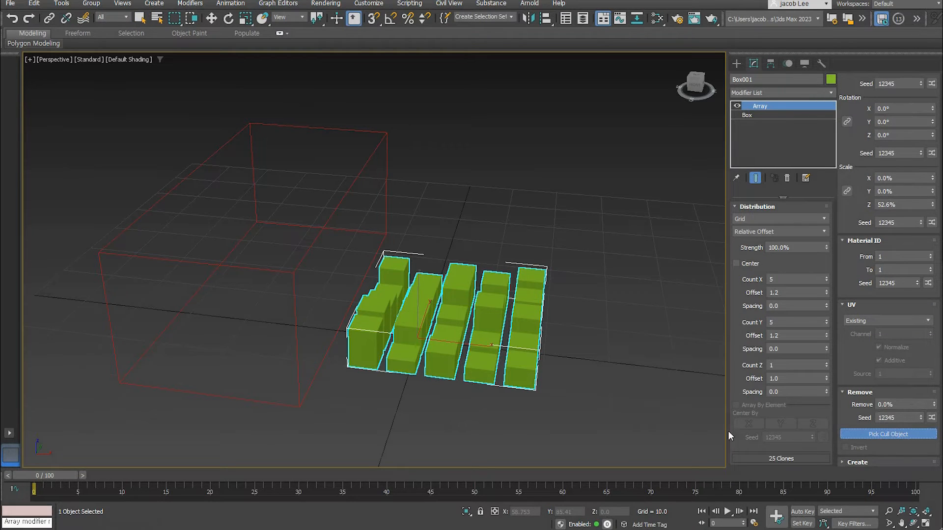
pyautogui.click(303, 386)
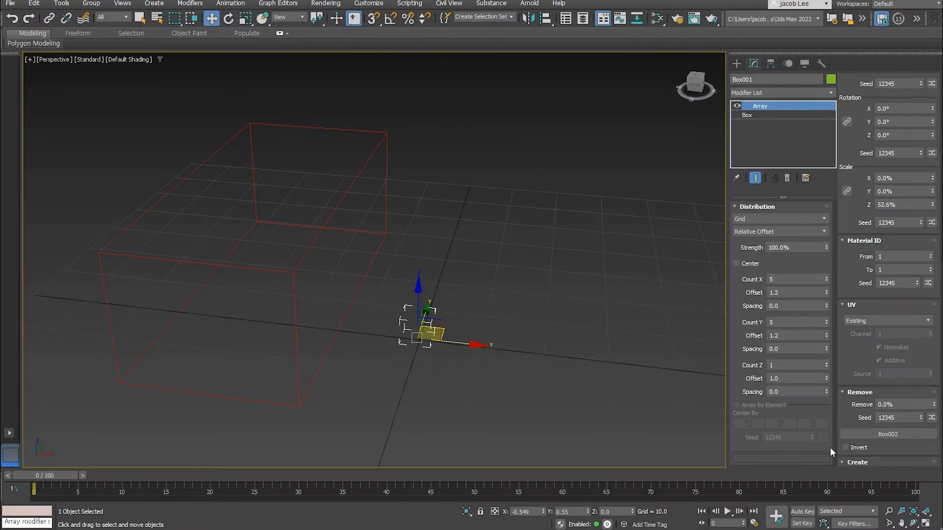
pyautogui.click(856, 449)
pyautogui.moveTo(419, 387); pyautogui.dragTo(420, 353, button='middle')
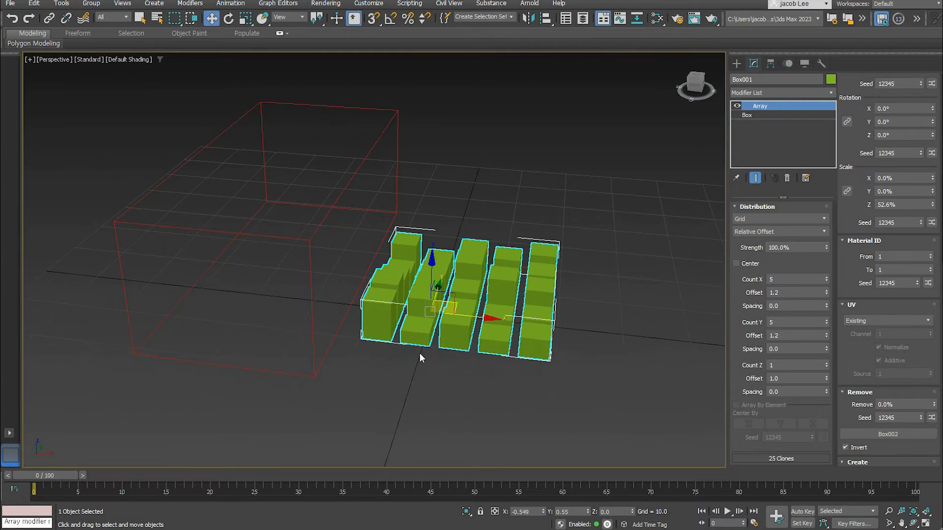
# Step: Move the cull box away from the array to about X -34, Y 8.4, and return the animation to frame 0
pyautogui.click(347, 326)
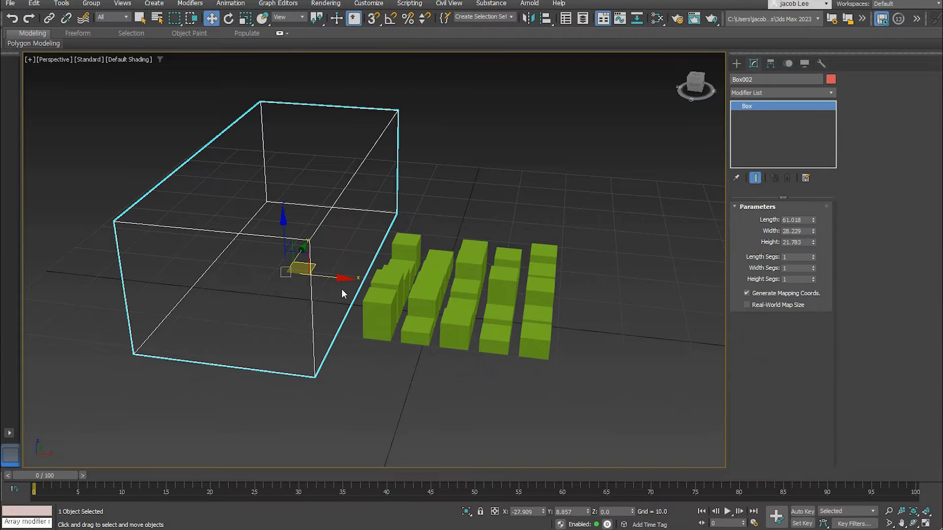
pyautogui.moveTo(340, 278); pyautogui.dragTo(326, 295)
pyautogui.keyDown('alt'); pyautogui.moveTo(326, 295); pyautogui.dragTo(357, 298, button='middle'); pyautogui.keyUp('alt')
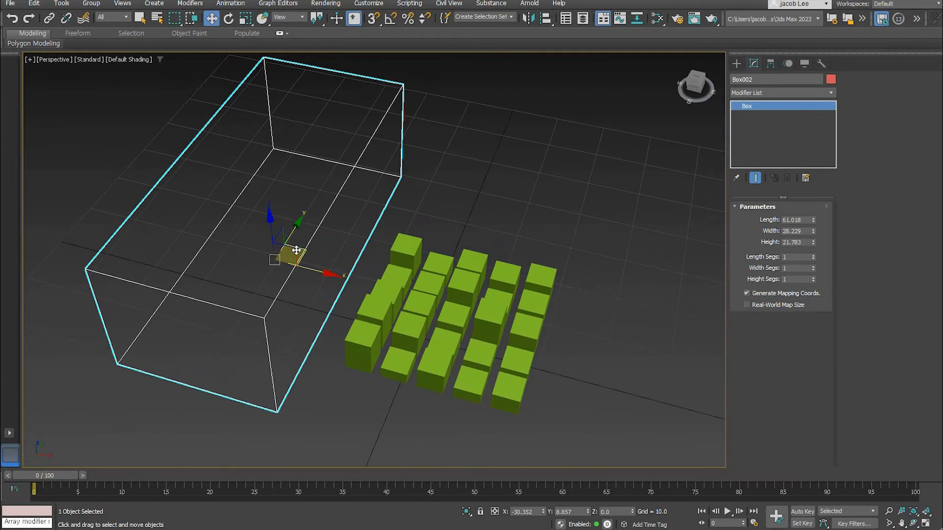
pyautogui.moveTo(289, 253)
pyautogui.mouseDown()
pyautogui.moveTo(311, 361)
pyautogui.moveTo(366, 450)
pyautogui.moveTo(397, 454)
pyautogui.moveTo(376, 405)
pyautogui.moveTo(406, 457)
pyautogui.moveTo(303, 385)
pyautogui.moveTo(315, 304)
pyautogui.moveTo(272, 248)
pyautogui.mouseUp()
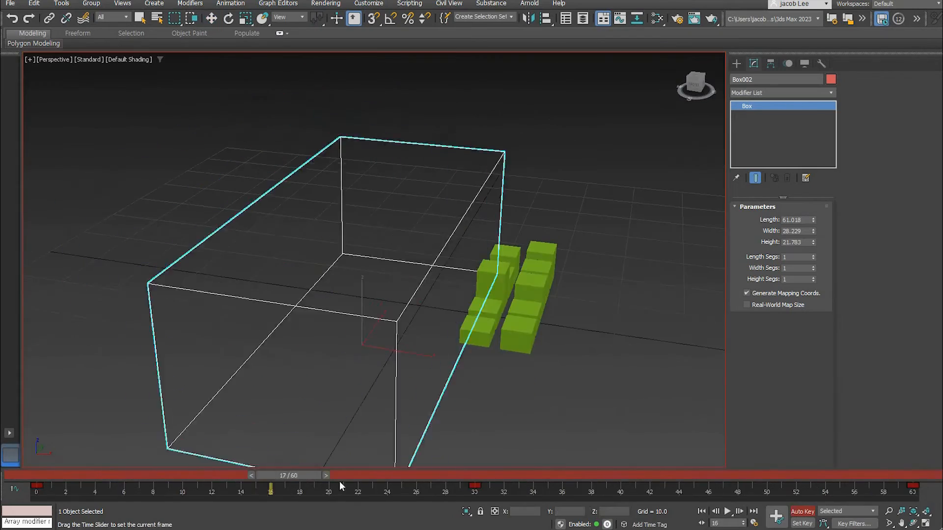
pyautogui.moveTo(341, 486); pyautogui.dragTo(35, 451)
pyautogui.press('w')
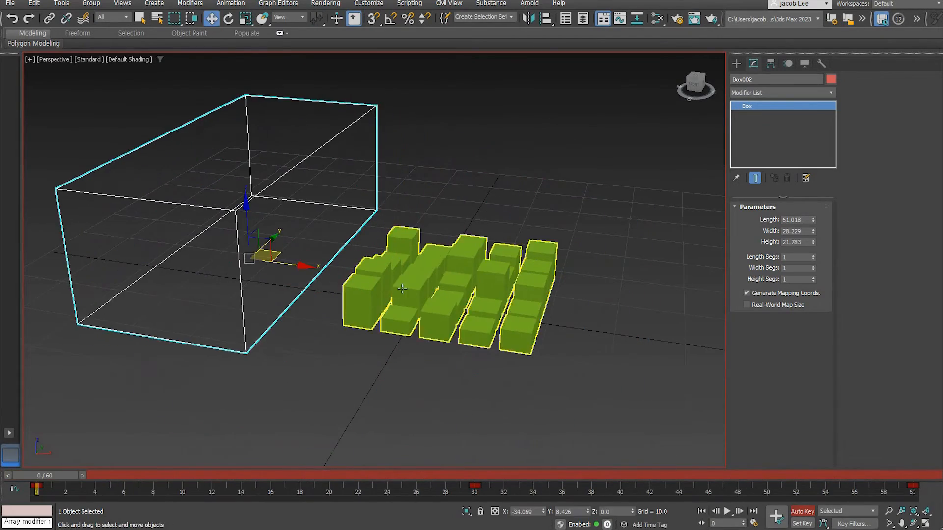
# Step: Select the green box array and switch its distribution from Grid to Radial
pyautogui.moveTo(387, 278); pyautogui.dragTo(381, 296, button='middle')
pyautogui.click(381, 296)
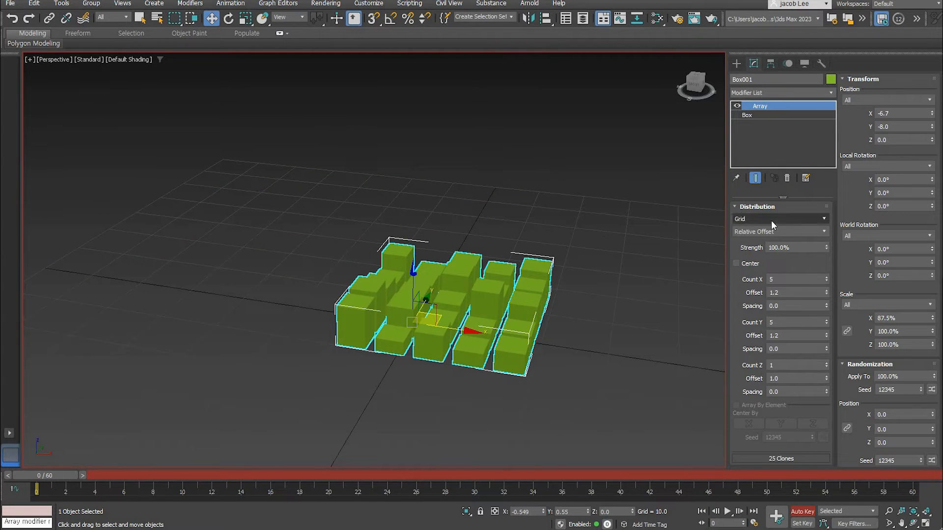
pyautogui.click(762, 220)
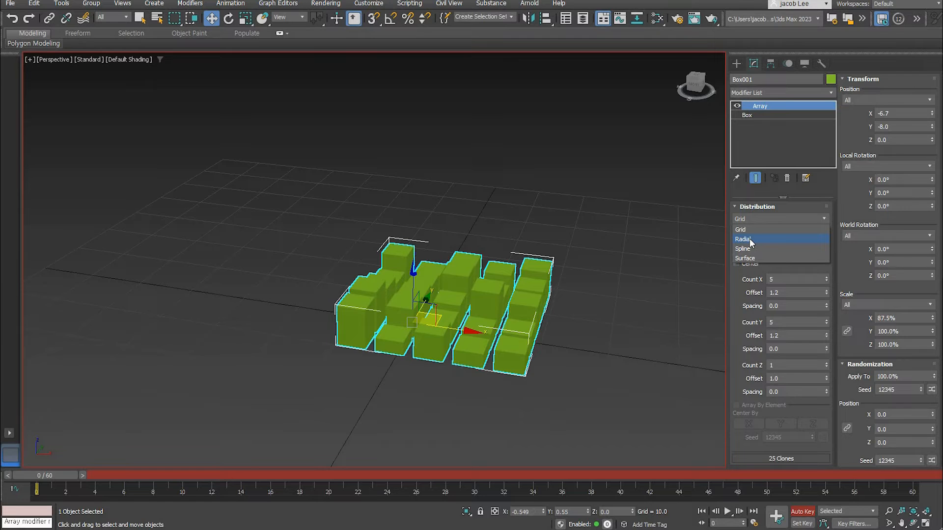
pyautogui.click(743, 240)
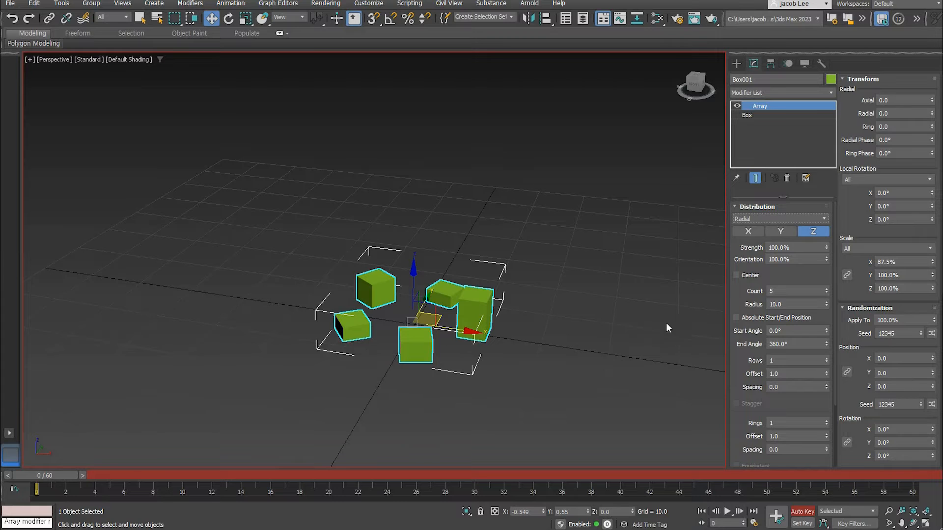
pyautogui.keyDown('alt'); pyautogui.moveTo(595, 336); pyautogui.dragTo(583, 351, button='middle'); pyautogui.keyUp('alt')
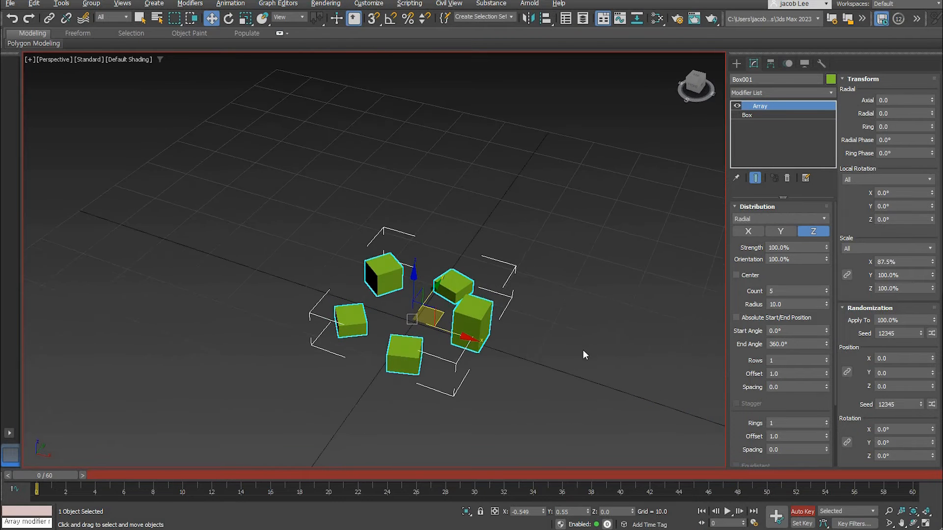
# Step: Set the radial array's radius to 12.4, its strength to 131.1% and its count to 12
pyautogui.moveTo(826, 293)
pyautogui.mouseDown()
pyautogui.moveTo(827, 275)
pyautogui.moveTo(828, 300)
pyautogui.moveTo(829, 287)
pyautogui.moveTo(814, 302)
pyautogui.mouseUp()
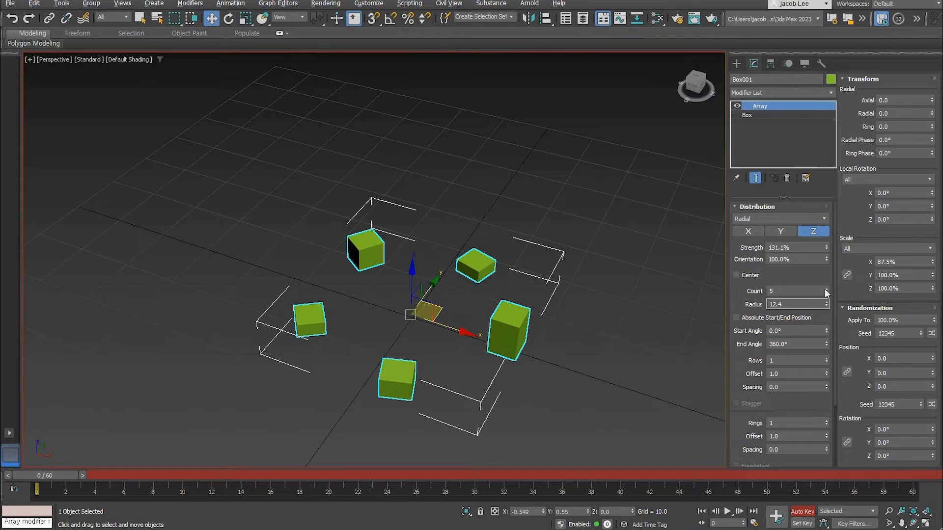
pyautogui.click(825, 289)
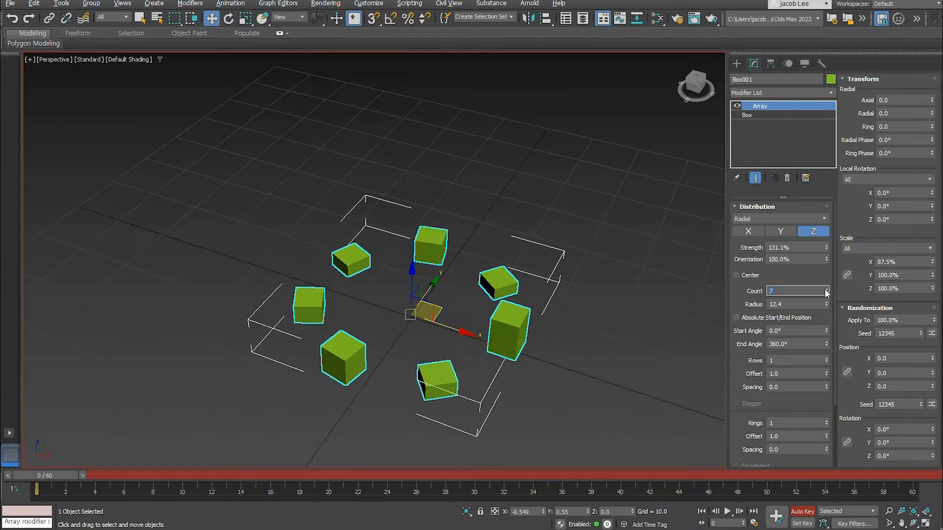
pyautogui.click(825, 289)
pyautogui.click(825, 289)
pyautogui.click(825, 289)
pyautogui.click(825, 289)
pyautogui.click(825, 289)
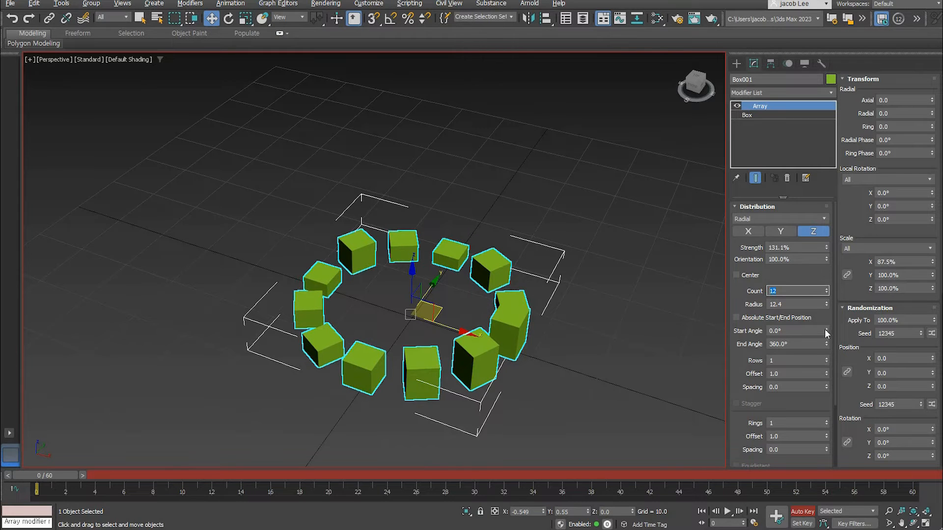
# Step: Try changing the radial array's start angle, then try an end angle of 228.2°, undoing each change
pyautogui.moveTo(827, 331); pyautogui.dragTo(636, 479)
pyautogui.moveTo(597, 409); pyautogui.dragTo(591, 391, button='middle')
pyautogui.hotkey('ctrl', 'z')
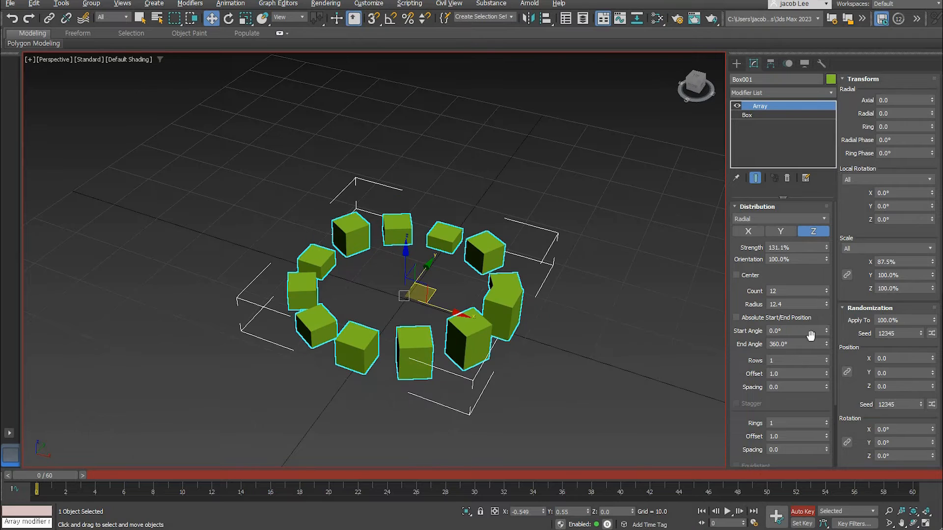
pyautogui.moveTo(826, 344); pyautogui.dragTo(826, 373)
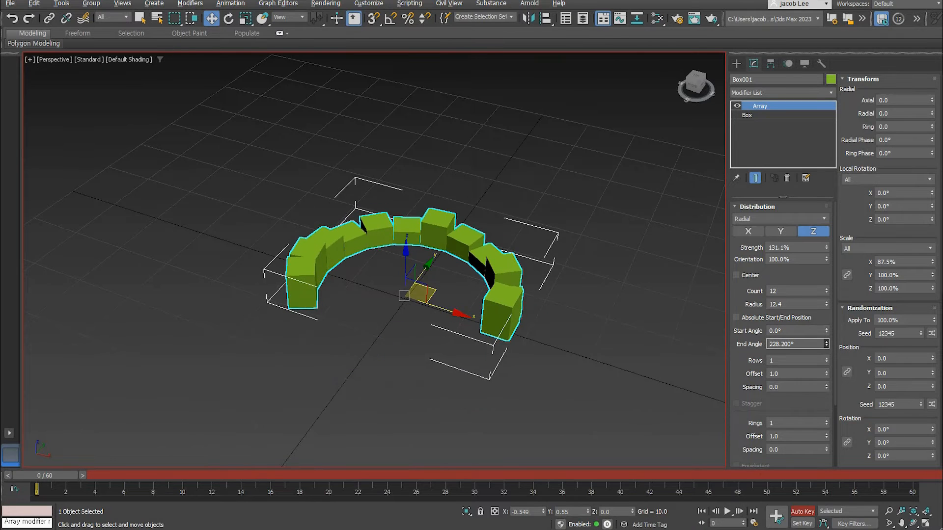
pyautogui.hotkey('ctrl', 'z')
pyautogui.moveTo(487, 214); pyautogui.dragTo(487, 177, button='middle')
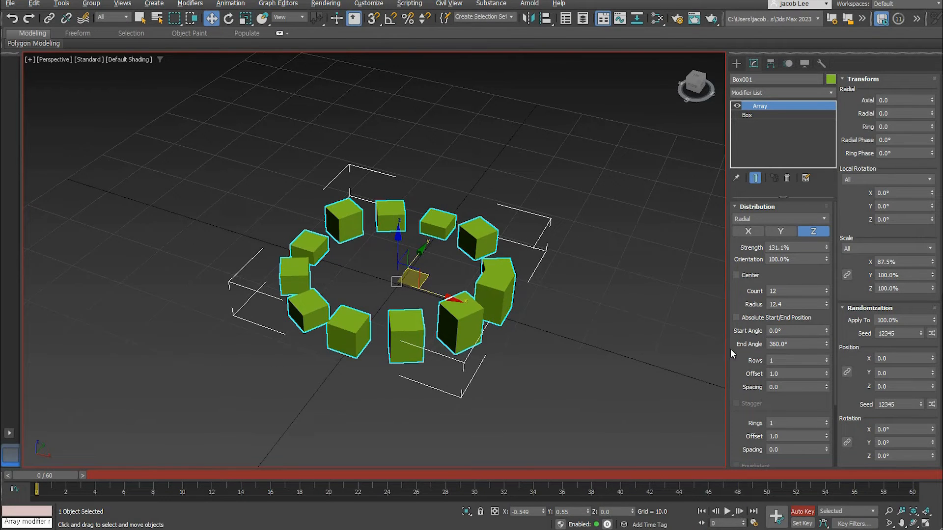
# Step: Try stacking the radial array in 4 rows, and undo the row changes
pyautogui.click(827, 359)
pyautogui.click(827, 358)
pyautogui.click(826, 358)
pyautogui.moveTo(577, 322)
pyautogui.mouseDown(button='middle')
pyautogui.moveTo(574, 347)
pyautogui.moveTo(549, 337)
pyautogui.moveTo(581, 338)
pyautogui.mouseUp(button='middle')
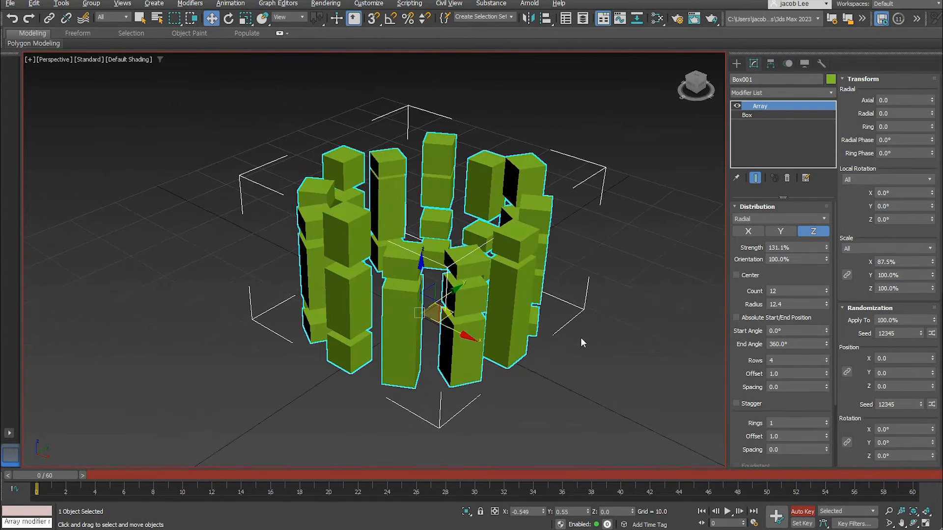
pyautogui.hotkey('ctrl', 'z')
pyautogui.hotkey('ctrl', 'z')
pyautogui.hotkey('ctrl', 'z')
# Step: Try an Axial transform value of 5.4 on the radial array, and undo it
pyautogui.moveTo(932, 101); pyautogui.dragTo(903, 65)
pyautogui.moveTo(429, 218); pyautogui.dragTo(416, 230, button='middle')
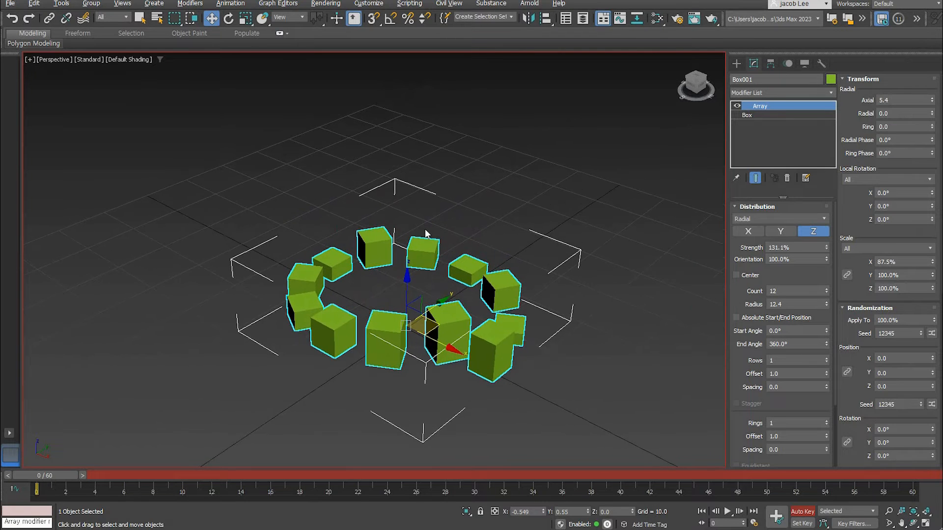
pyautogui.hotkey('ctrl', 'z')
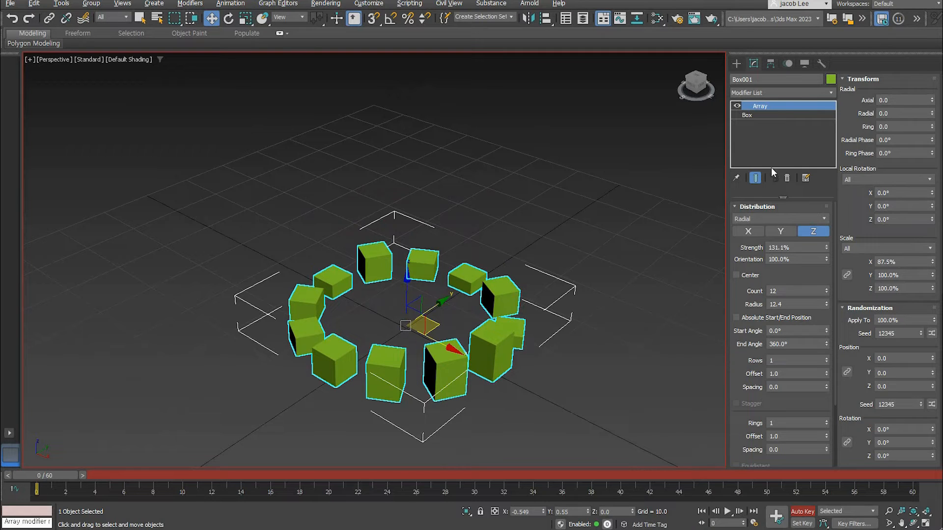
# Step: Switch the array's distribution to Spline
pyautogui.click(753, 217)
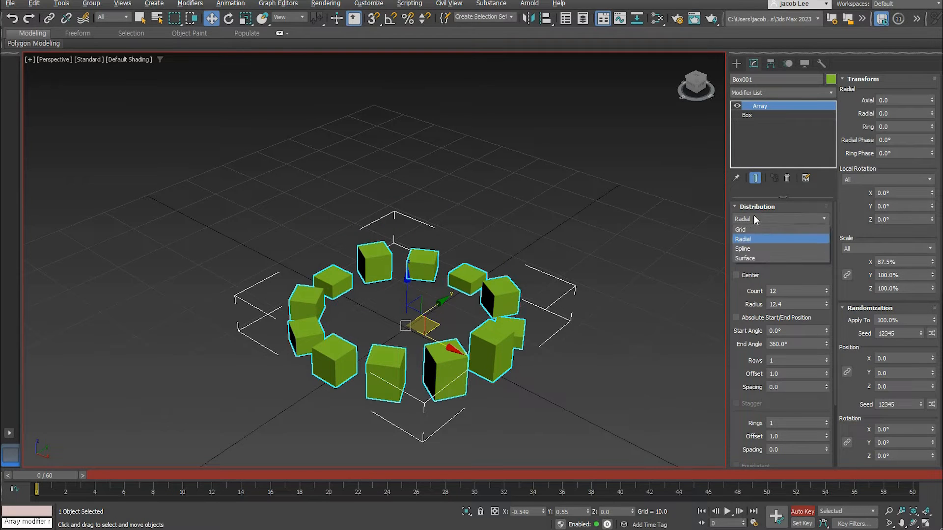
pyautogui.click(750, 248)
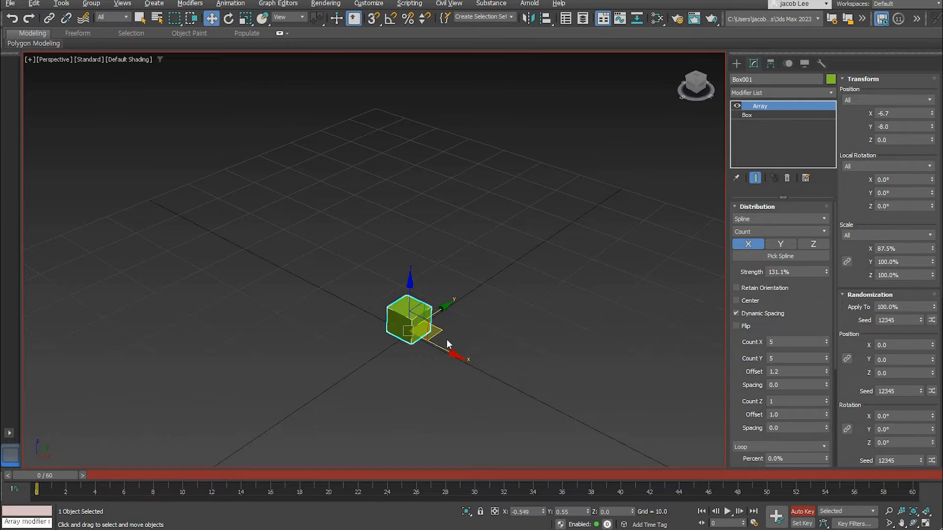
# Step: Draw a wavy four-point Bezier line spanning both sides of the box in the front view
pyautogui.press('f')
pyautogui.click(396, 275)
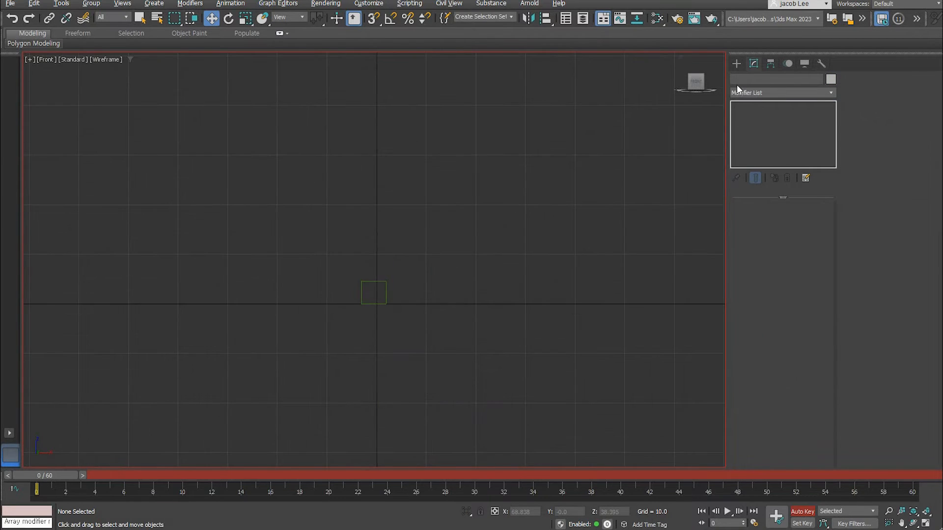
pyautogui.click(736, 64)
pyautogui.click(750, 80)
pyautogui.click(756, 148)
pyautogui.moveTo(83, 257); pyautogui.dragTo(131, 212)
pyautogui.moveTo(322, 152); pyautogui.dragTo(372, 153)
pyautogui.moveTo(547, 259); pyautogui.dragTo(585, 273)
pyautogui.moveTo(711, 241); pyautogui.dragTo(643, 277)
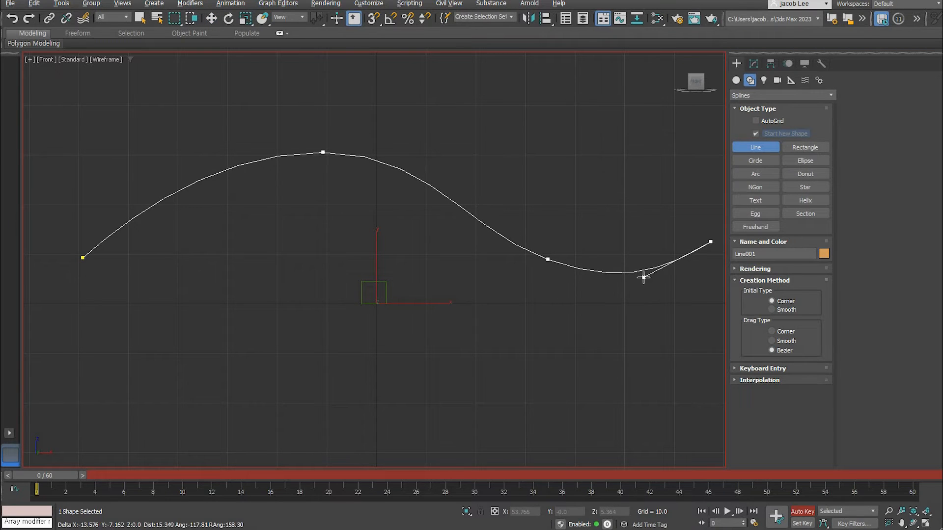
pyautogui.rightClick(644, 277)
pyautogui.rightClick(644, 277)
# Step: Show the scene shaded in an angled view, and assign the wavy line as the path spline of the green box's Array modifier
pyautogui.click(367, 288)
pyautogui.click(365, 282)
pyautogui.keyDown('alt'); pyautogui.moveTo(422, 273); pyautogui.dragTo(408, 291, button='middle'); pyautogui.keyUp('alt')
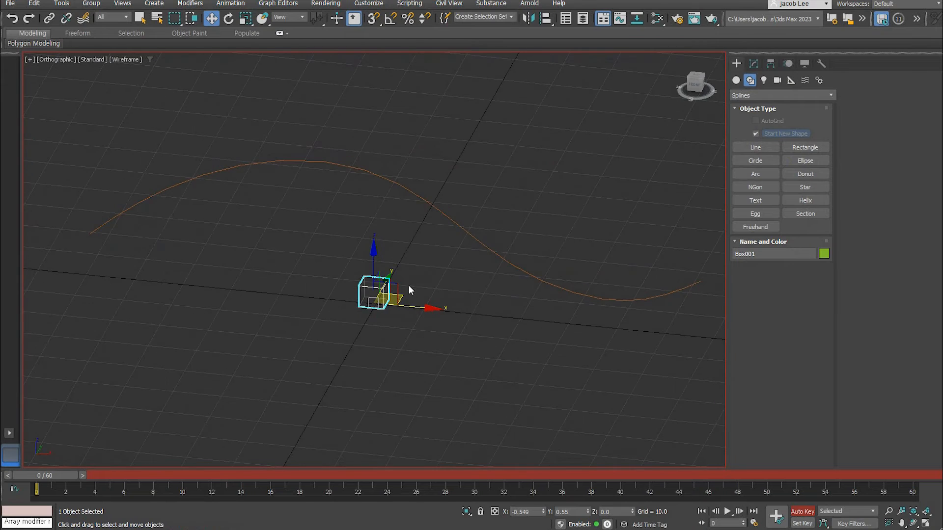
pyautogui.press('F3')
pyautogui.click(753, 63)
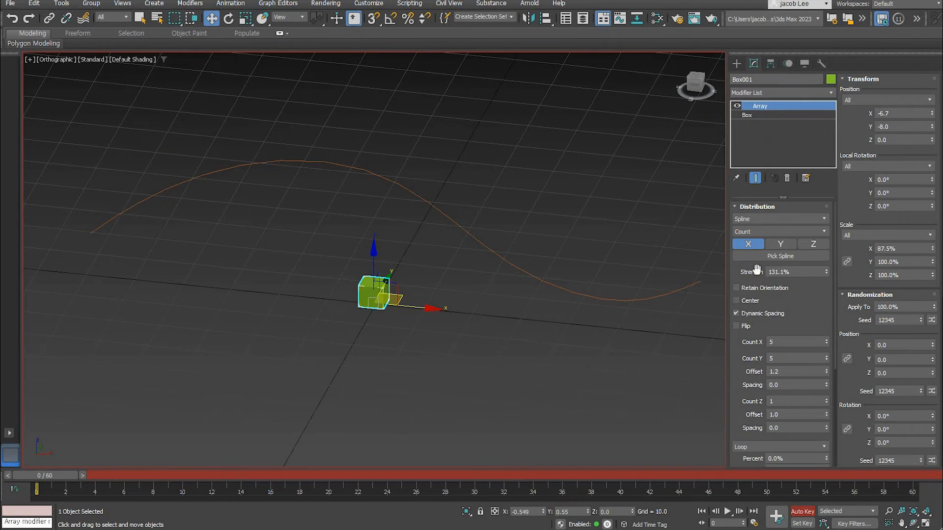
pyautogui.click(784, 256)
pyautogui.click(499, 255)
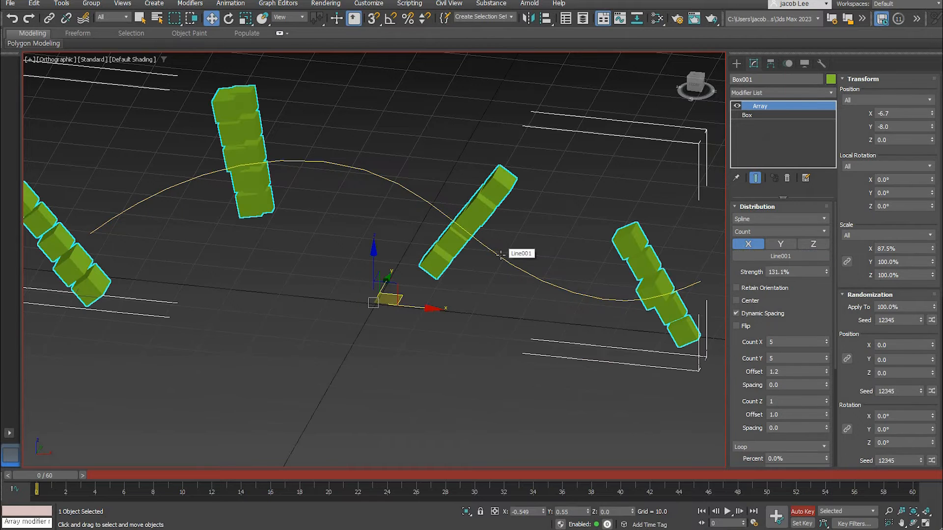
# Step: Reduce the Y count of the green box's spline array to 1
pyautogui.scroll(-5, 496, 314)
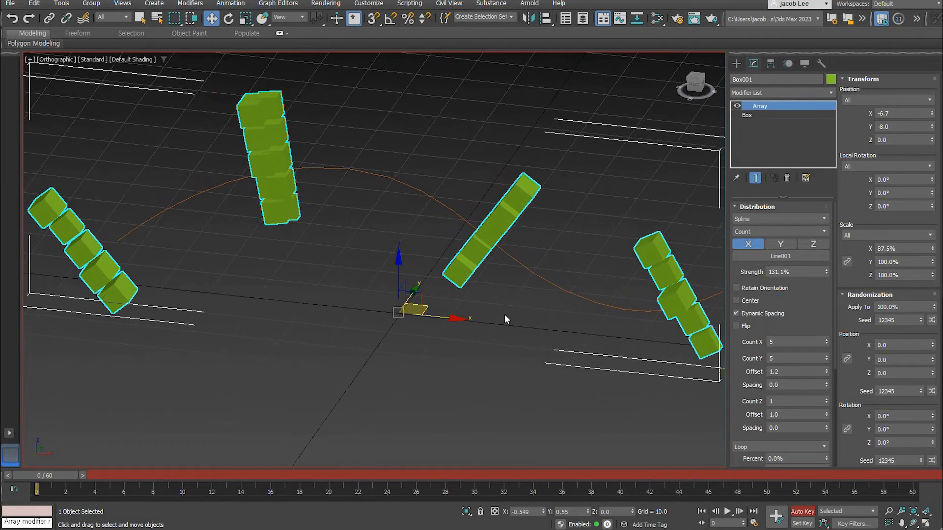
pyautogui.click(826, 361)
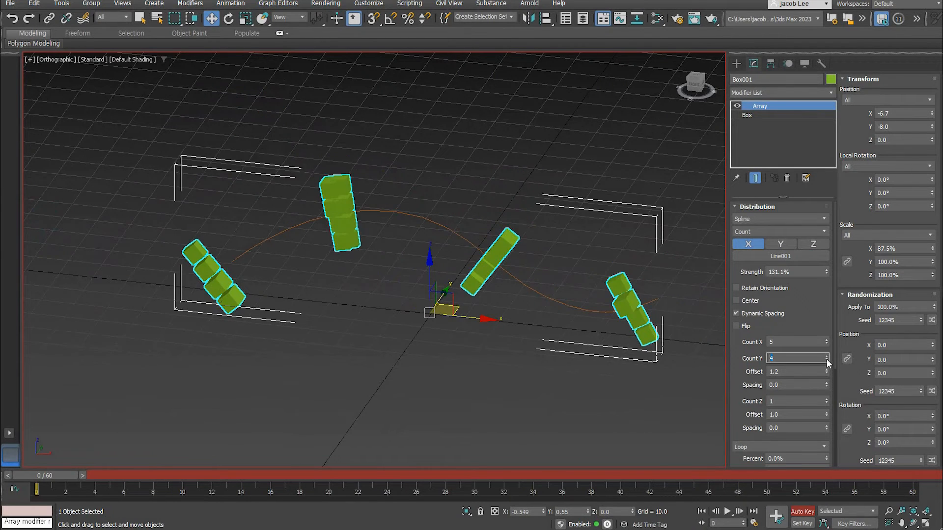
pyautogui.click(826, 360)
pyautogui.click(826, 361)
pyautogui.click(826, 361)
pyautogui.keyDown('alt'); pyautogui.moveTo(471, 358); pyautogui.dragTo(449, 335, button='middle'); pyautogui.keyUp('alt')
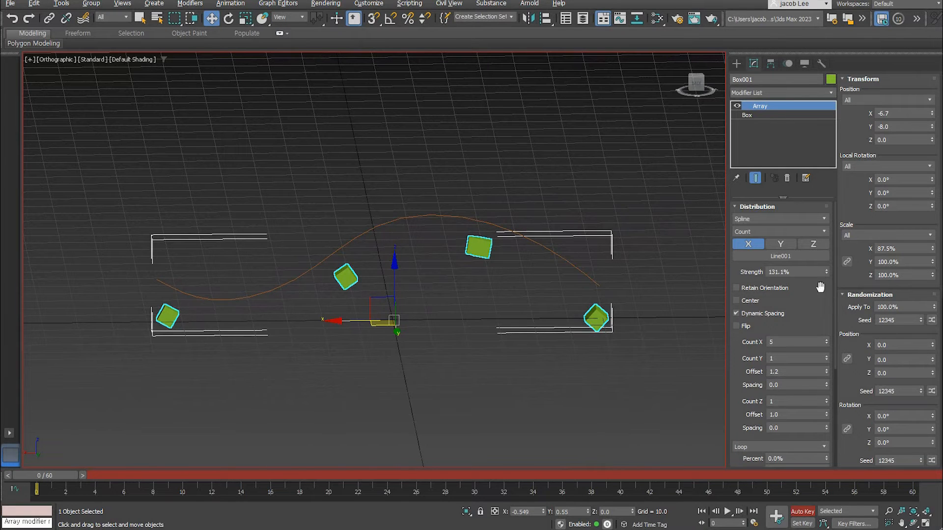
# Step: Set the spline array's strength to 65.1% and its X count to 7
pyautogui.moveTo(826, 272); pyautogui.dragTo(803, 154)
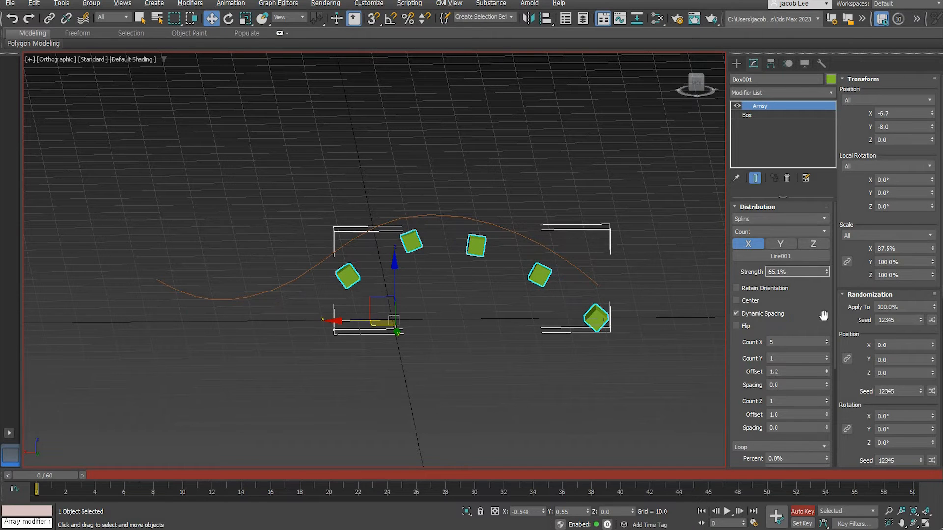
pyautogui.click(827, 341)
pyautogui.click(827, 341)
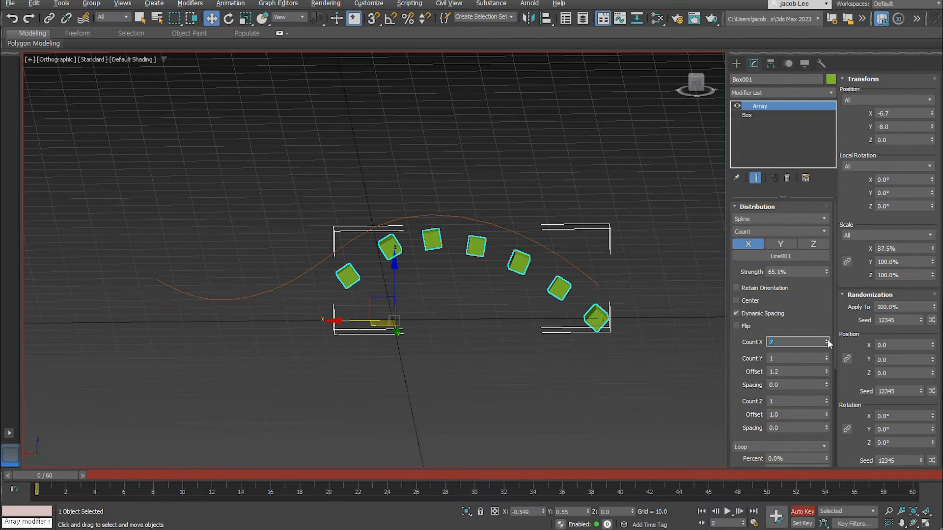
# Step: Try a Y offset of 18.0 on the spline array and undo it, and try varying the Y spacing
pyautogui.click(802, 374)
pyautogui.scroll(-1, 803, 373)
pyautogui.moveTo(826, 340); pyautogui.dragTo(824, 228)
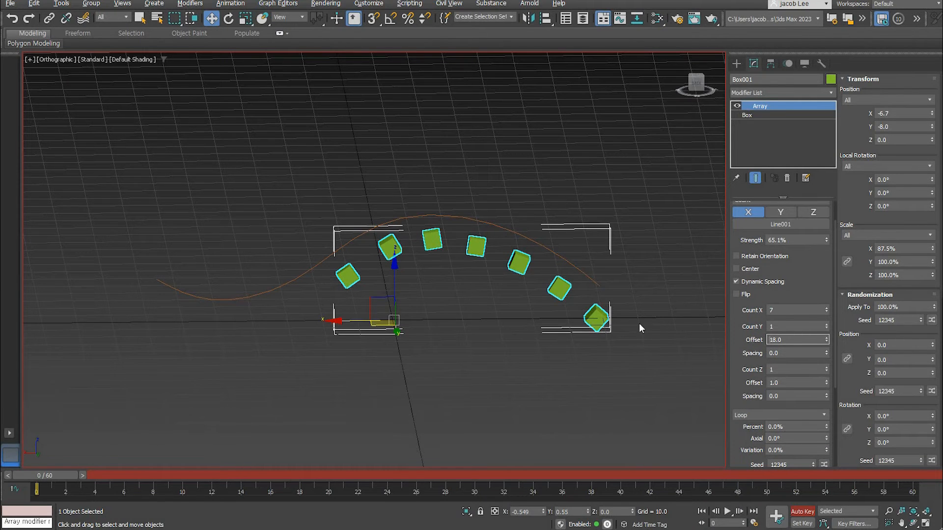
pyautogui.moveTo(646, 326); pyautogui.dragTo(640, 315, button='middle')
pyautogui.hotkey('ctrl', 'z')
pyautogui.moveTo(826, 356); pyautogui.dragTo(816, 290)
pyautogui.moveTo(616, 357); pyautogui.dragTo(611, 347, button='middle')
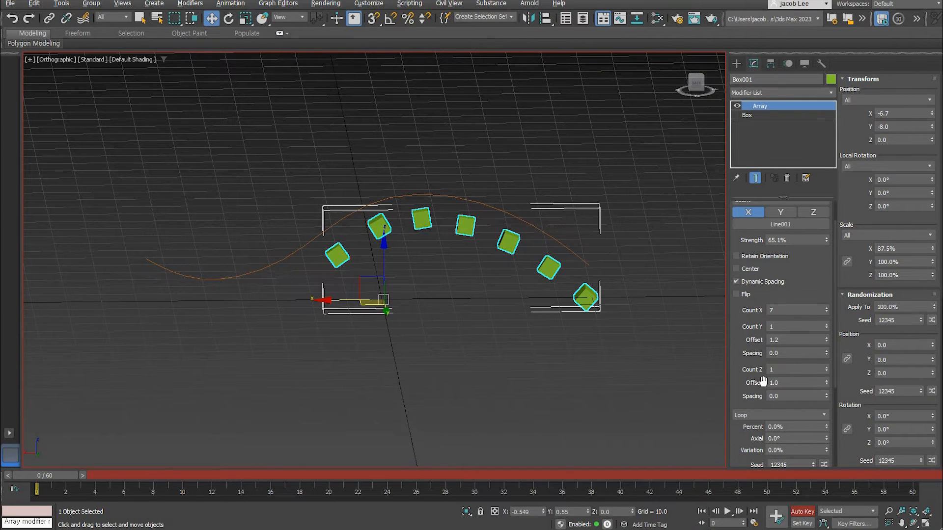
# Step: Switch the array's distribution from Spline to Surface
pyautogui.scroll(-2, 762, 382)
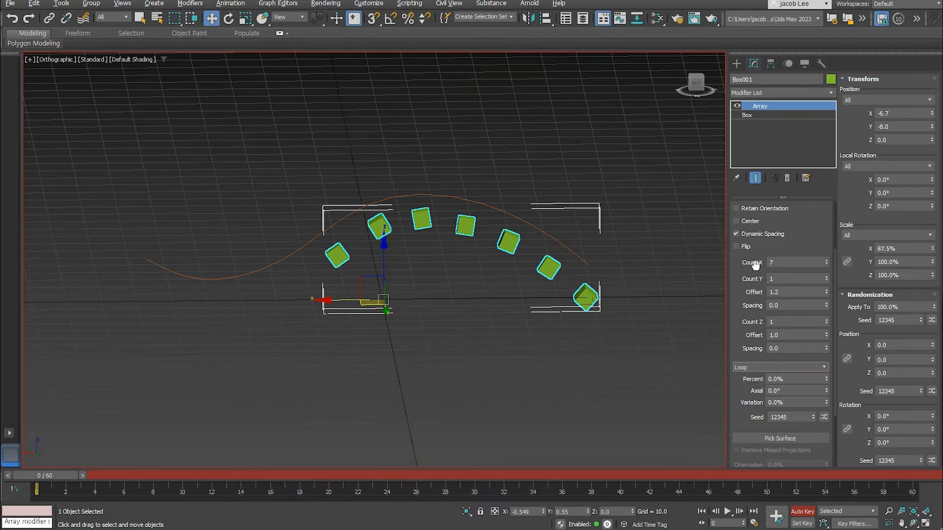
pyautogui.scroll(3, 806, 243)
pyautogui.moveTo(604, 330); pyautogui.dragTo(593, 319, button='middle')
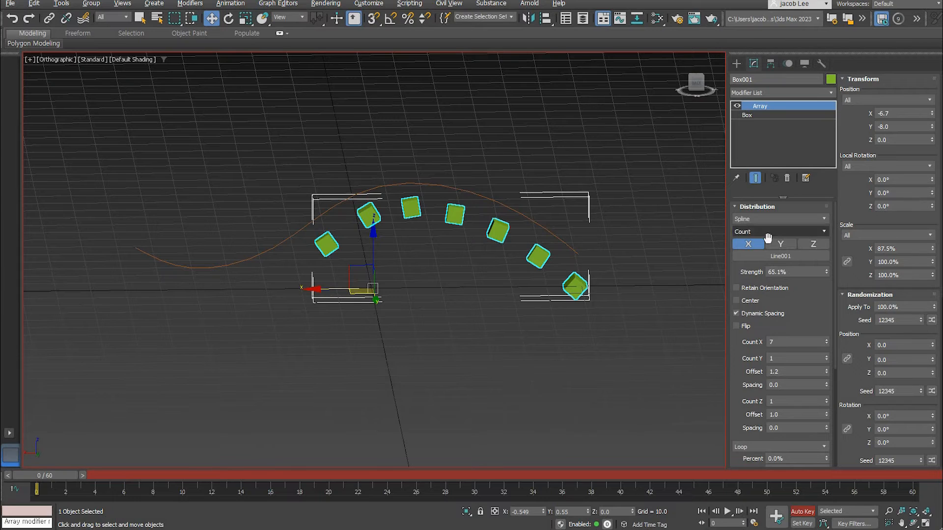
pyautogui.click(768, 220)
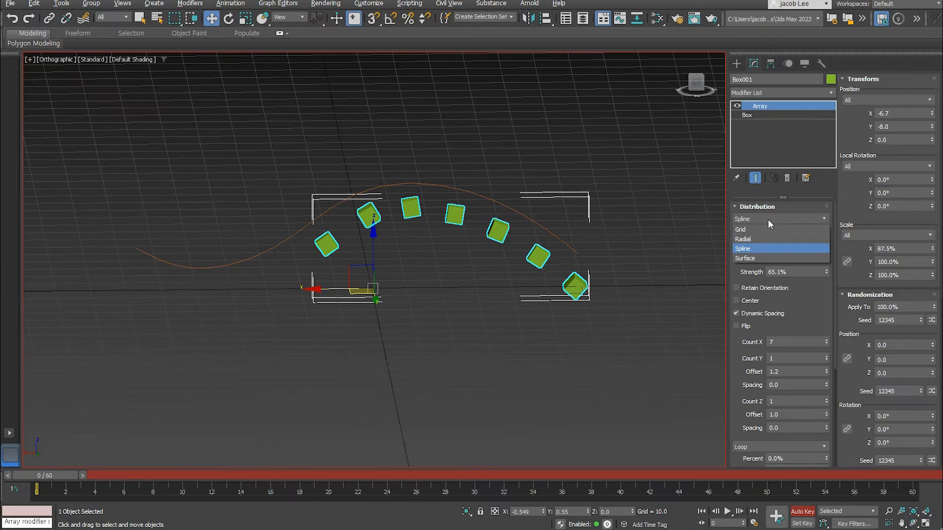
pyautogui.click(753, 258)
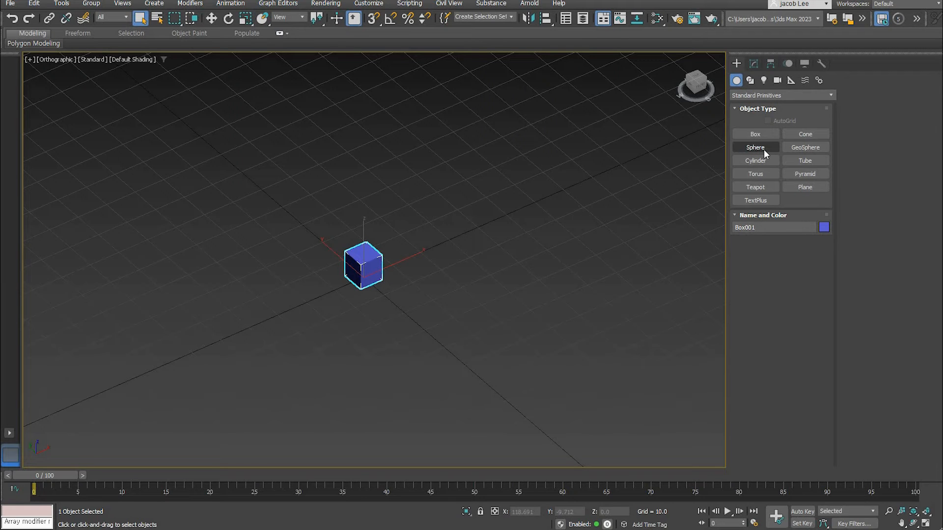
# Step: Create a sphere with a radius of about 23.2 beside the blue box, and reduce its segments with edged faces shown
pyautogui.click(755, 148)
pyautogui.moveTo(461, 244); pyautogui.dragTo(506, 284)
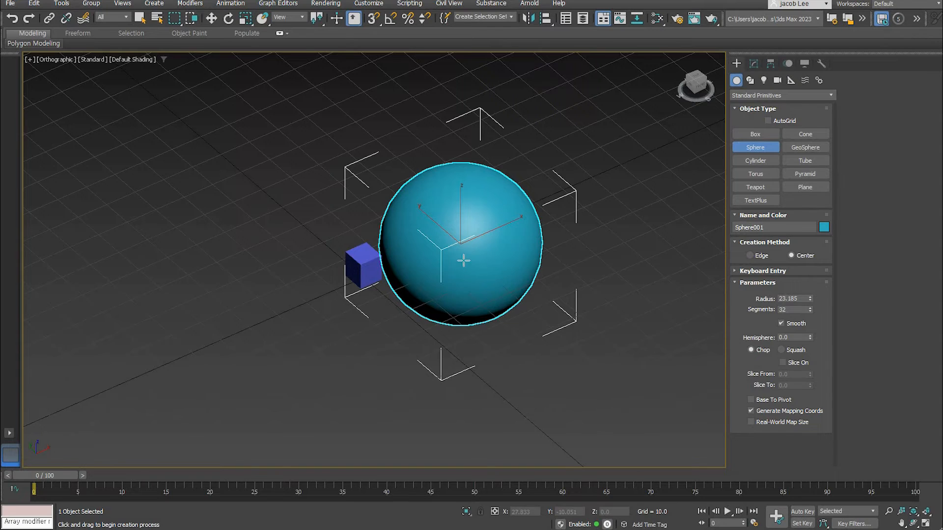
pyautogui.press('F4')
pyautogui.moveTo(809, 310)
pyautogui.mouseDown()
pyautogui.moveTo(810, 354)
pyautogui.moveTo(809, 317)
pyautogui.mouseUp()
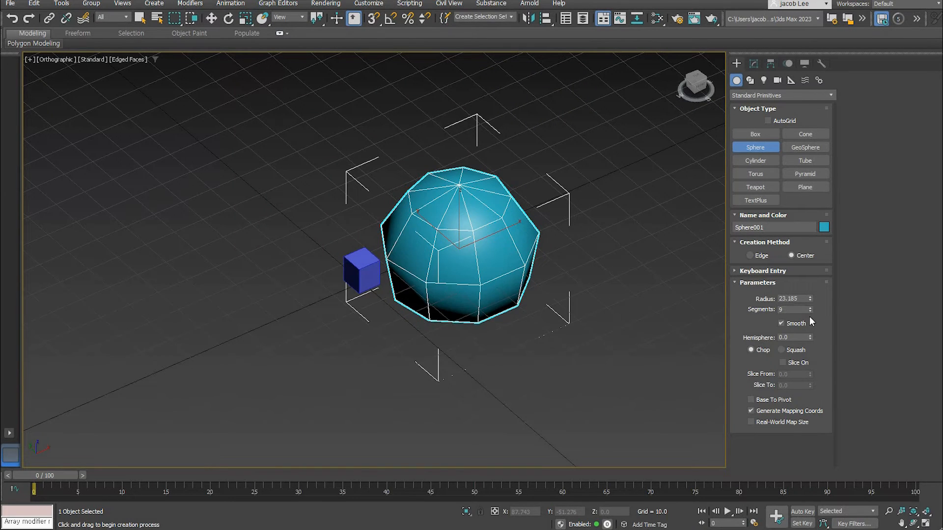
pyautogui.click(810, 308)
pyautogui.keyDown('alt'); pyautogui.moveTo(466, 293); pyautogui.dragTo(457, 269, button='middle'); pyautogui.keyUp('alt')
pyautogui.scroll(3, 481, 276)
pyautogui.rightClick(454, 264)
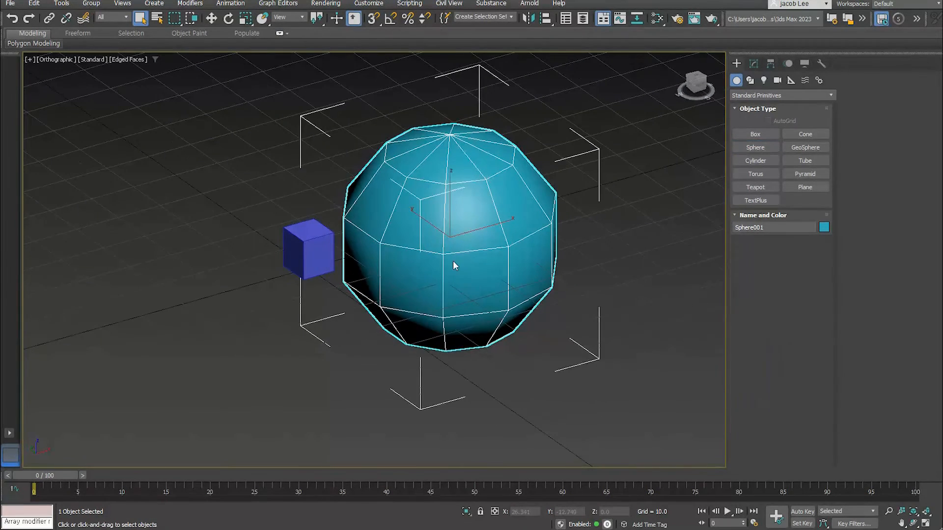
# Step: Assign the sphere as the distribution surface of the blue box's Array modifier
pyautogui.click(311, 249)
pyautogui.click(753, 64)
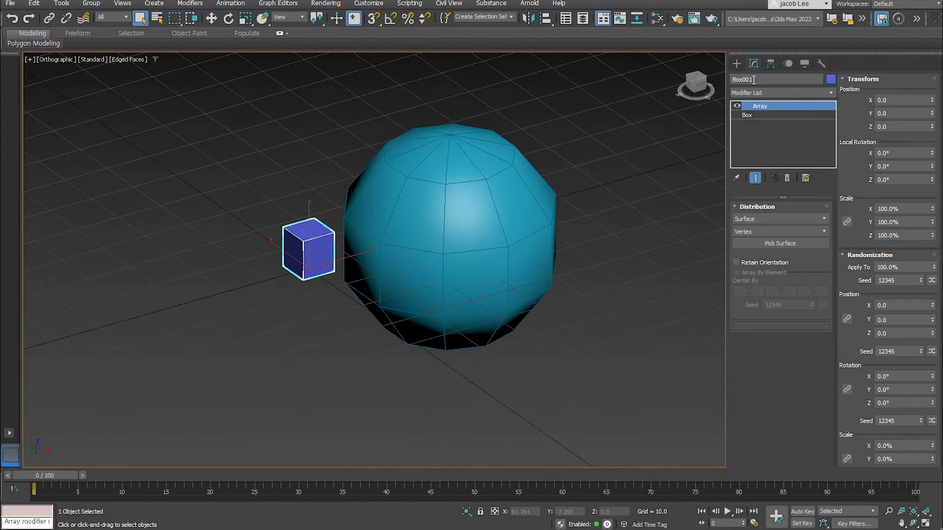
pyautogui.click(787, 244)
pyautogui.click(513, 257)
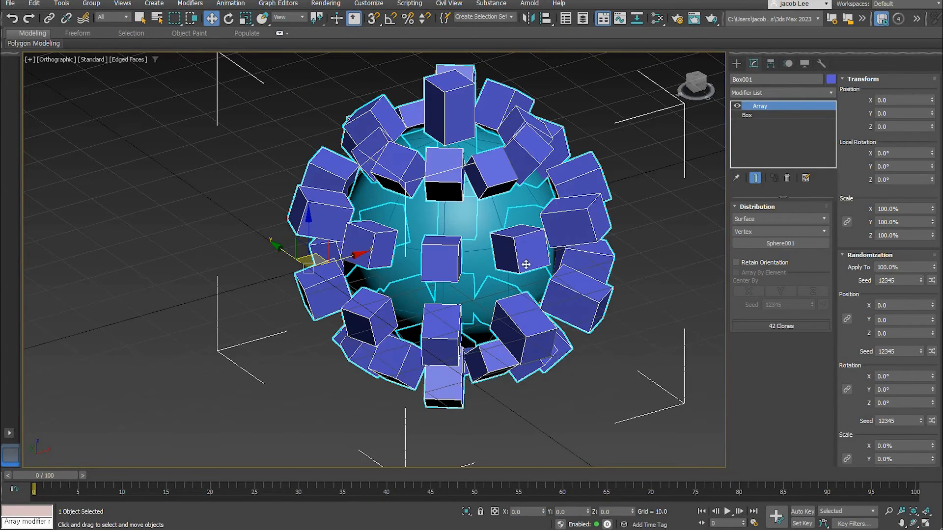
pyautogui.moveTo(564, 275)
pyautogui.keyDown('alt'); pyautogui.mouseDown(button='middle')
pyautogui.moveTo(584, 257)
pyautogui.moveTo(583, 272)
pyautogui.moveTo(572, 273)
pyautogui.mouseUp(button='middle'); pyautogui.keyUp('alt')
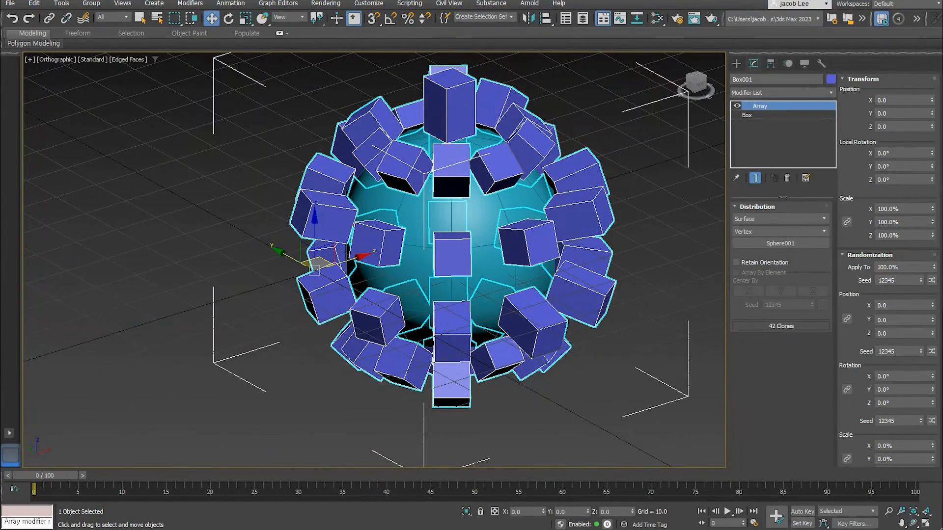
# Step: Try a Position X transform of -25.2 and changed X local rotation and X scale on the surface array, undoing them
pyautogui.moveTo(931, 100); pyautogui.dragTo(920, 297)
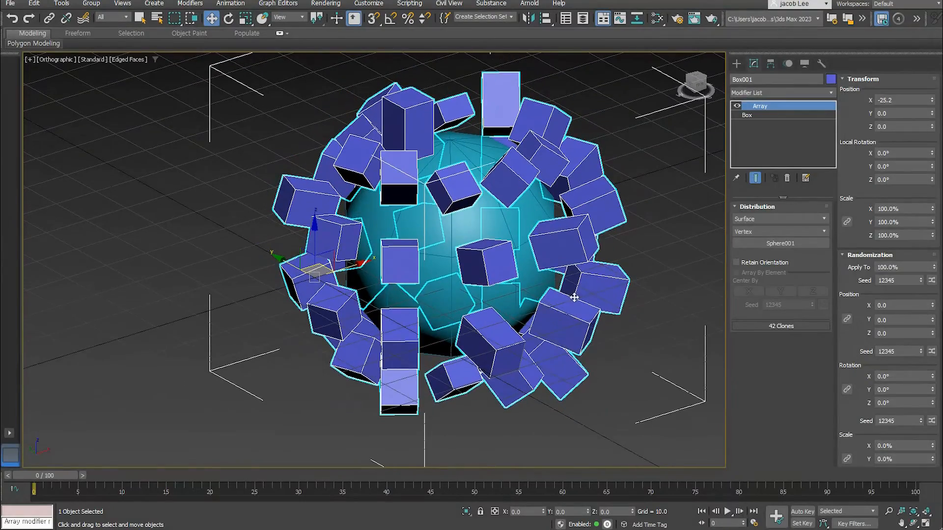
pyautogui.rightClick(920, 296)
pyautogui.moveTo(931, 153); pyautogui.dragTo(587, 349)
pyautogui.moveTo(587, 349); pyautogui.dragTo(580, 362, button='middle')
pyautogui.hotkey('ctrl', 'z')
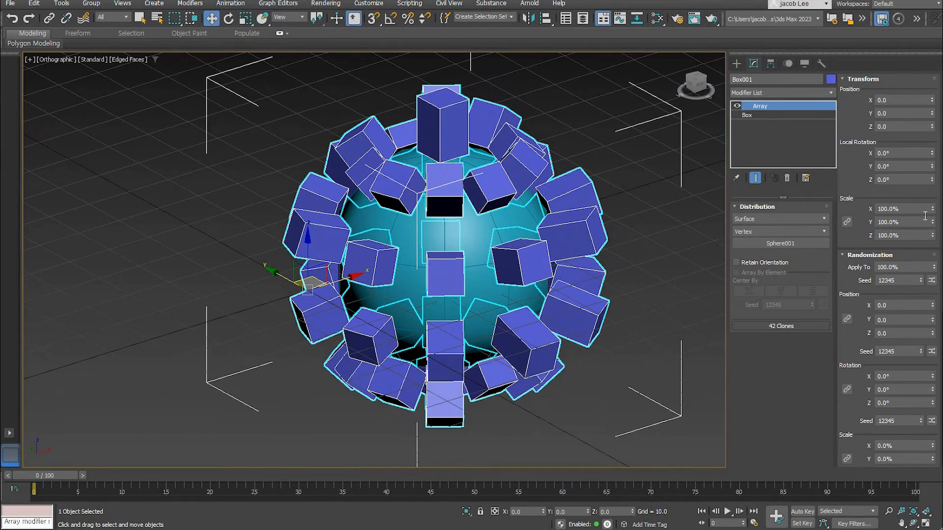
pyautogui.moveTo(931, 209); pyautogui.dragTo(887, 393)
pyautogui.hotkey('ctrl', 'z')
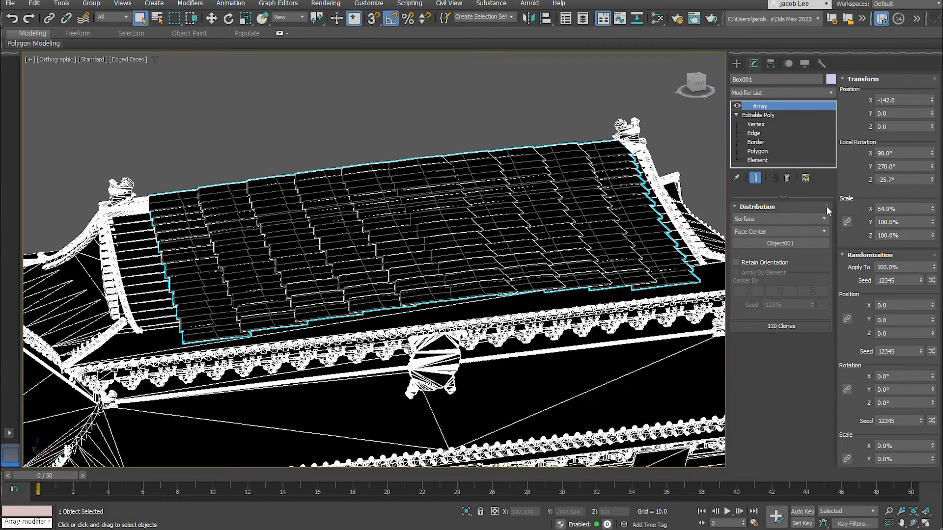
# Step: Toggle the roof tiles' Array modifier off and on, and try randomly removing about 56.9% of the tiles
pyautogui.click(736, 105)
pyautogui.click(737, 105)
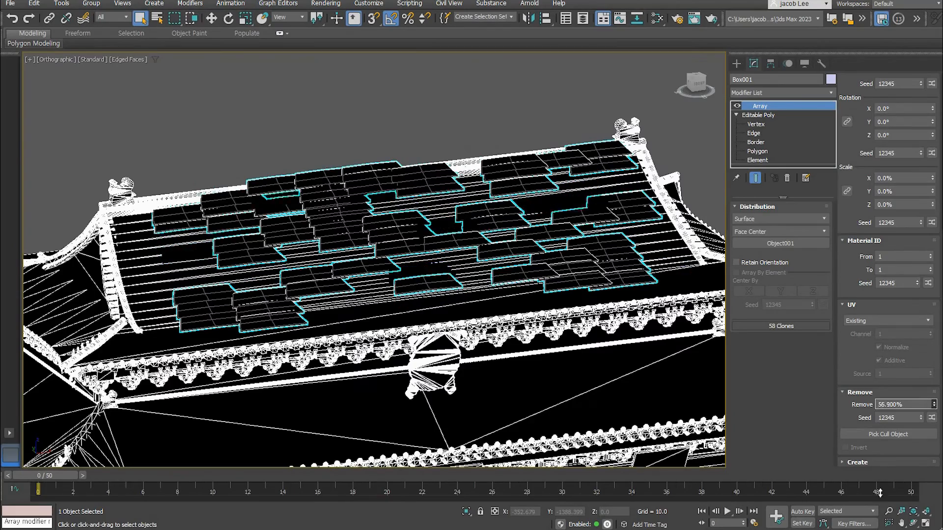
pyautogui.moveTo(933, 405)
pyautogui.mouseDown()
pyautogui.moveTo(914, 344)
pyautogui.moveTo(884, 294)
pyautogui.moveTo(856, 279)
pyautogui.moveTo(855, 260)
pyautogui.mouseUp()
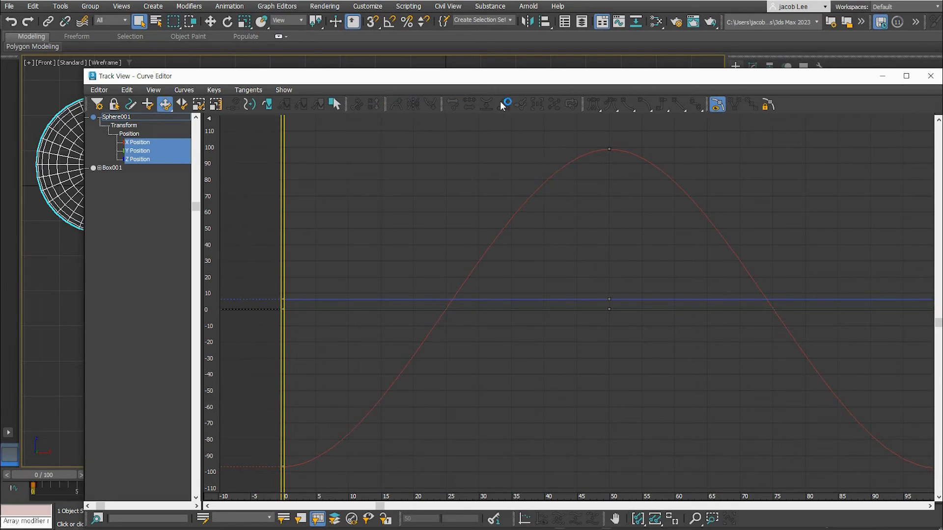
# Step: Select the sphere's X Position key at frame 50, and repeatedly pan the curve graph and reselect the sphere to examine the graph's framing
pyautogui.moveTo(550, 140); pyautogui.dragTo(641, 167)
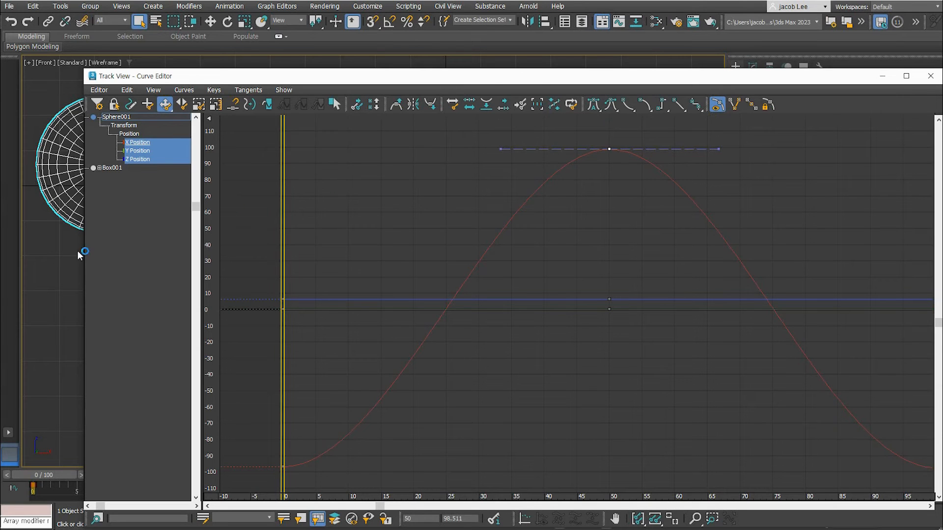
pyautogui.moveTo(479, 173); pyautogui.dragTo(490, 378, button='middle')
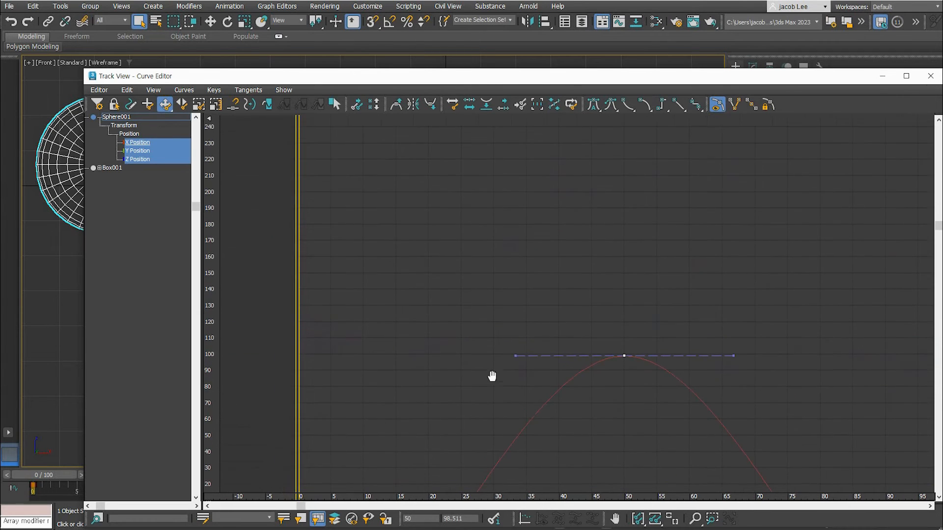
pyautogui.click(63, 246)
pyautogui.click(72, 184)
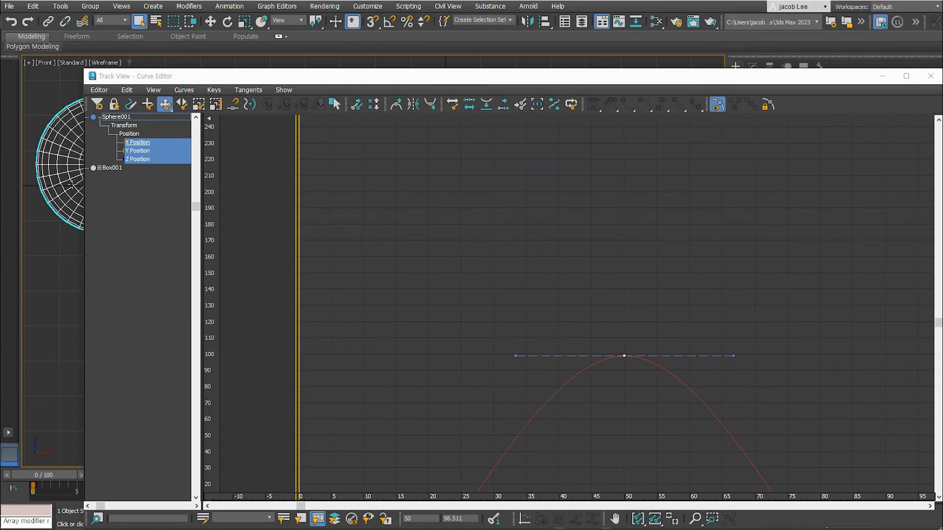
pyautogui.moveTo(631, 214); pyautogui.dragTo(617, 415, button='middle')
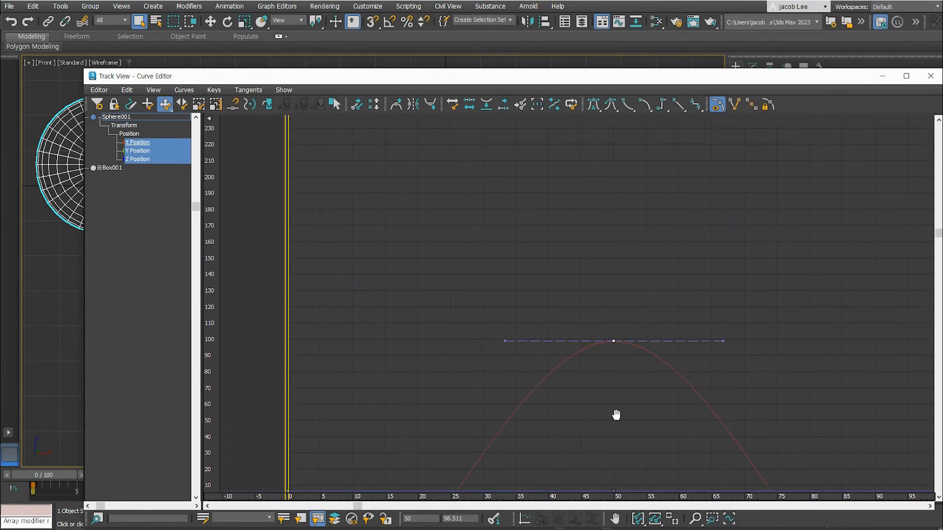
pyautogui.click(59, 268)
pyautogui.click(60, 167)
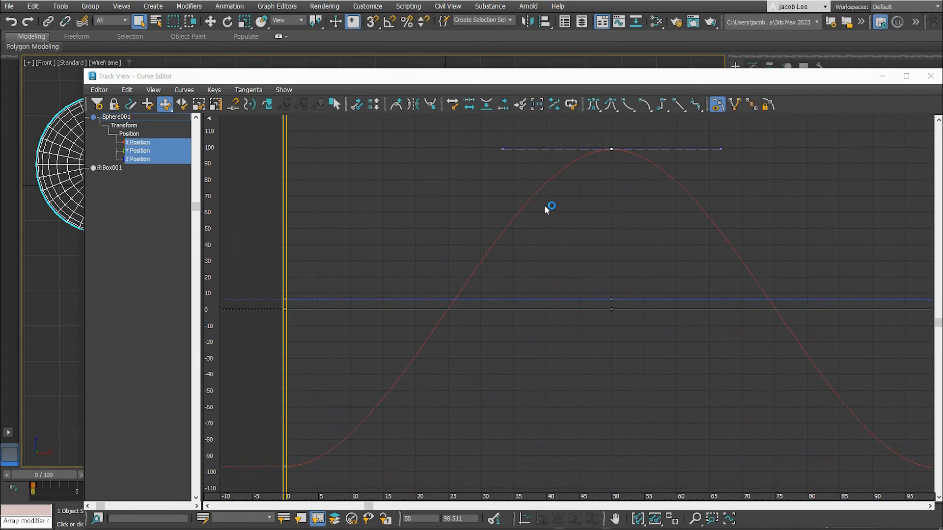
pyautogui.moveTo(606, 185); pyautogui.dragTo(490, 421, button='middle')
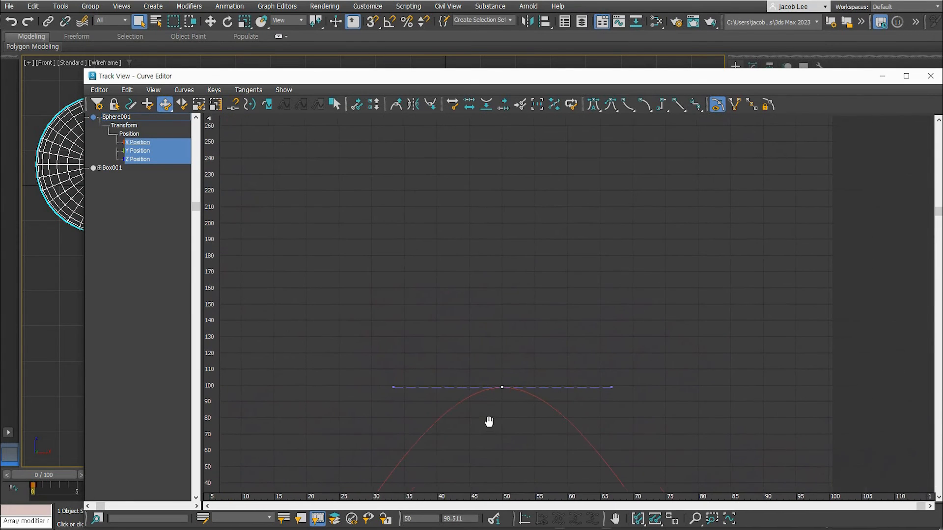
pyautogui.click(70, 258)
pyautogui.click(73, 199)
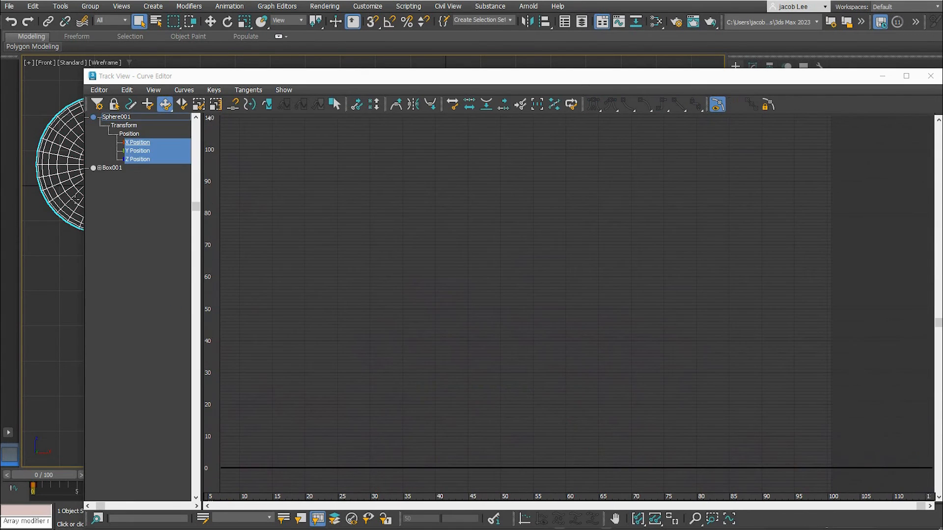
pyautogui.moveTo(632, 301); pyautogui.dragTo(701, 302, button='middle')
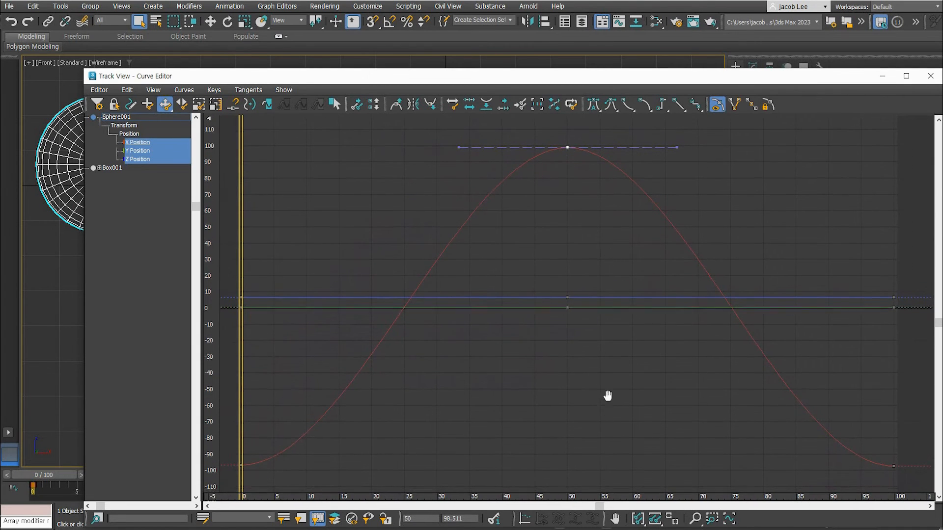
pyautogui.moveTo(608, 395); pyautogui.dragTo(596, 143, button='middle')
pyautogui.click(58, 263)
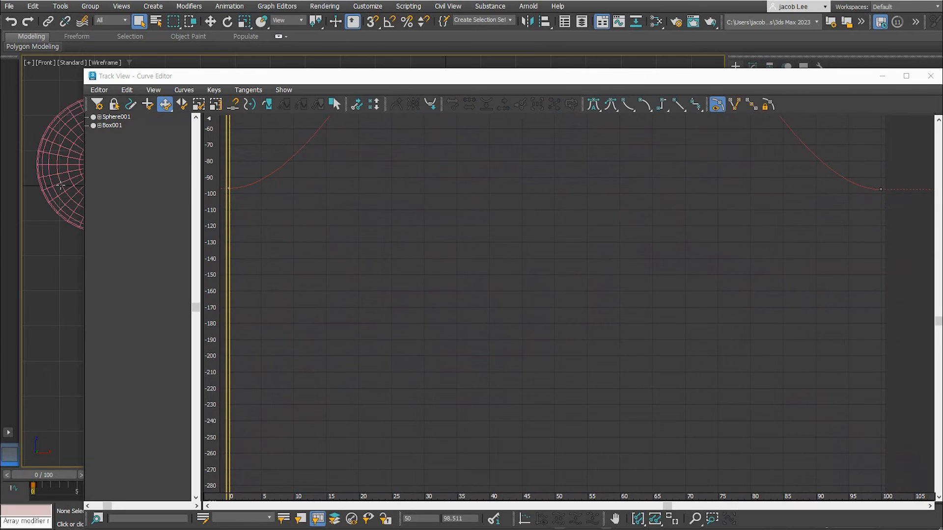
pyautogui.click(61, 186)
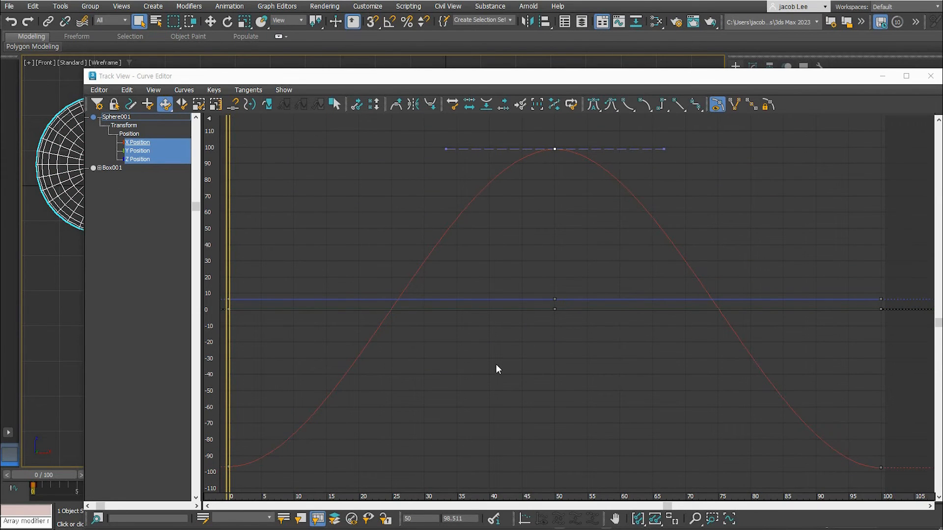
# Step: Toggle the Curve Editor's Selected Objects and Animated Tracks filters to compare the listed tracks, restoring the Animated Tracks filter
pyautogui.click(301, 519)
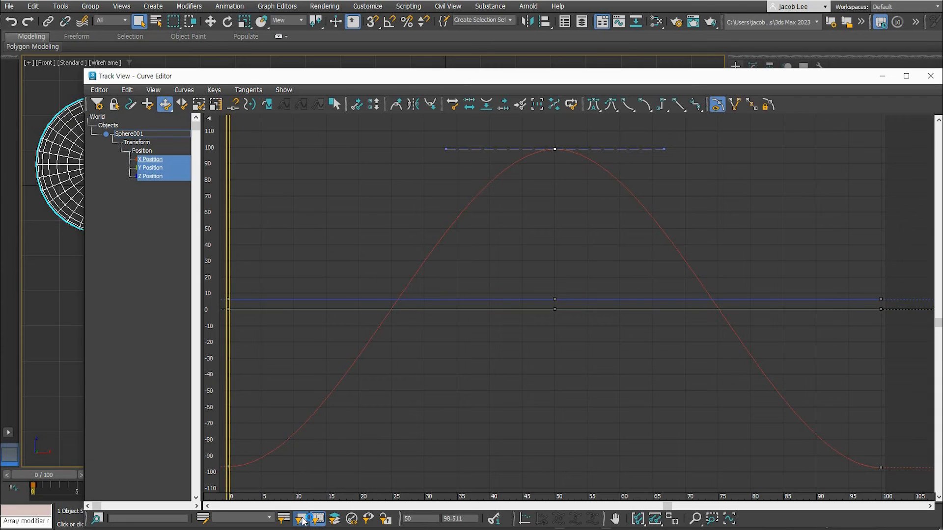
pyautogui.click(318, 519)
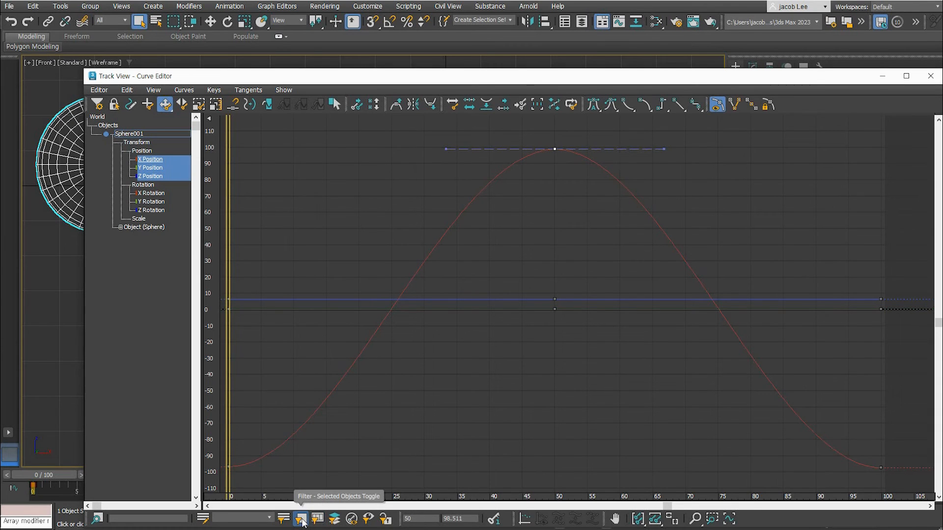
pyautogui.click(301, 519)
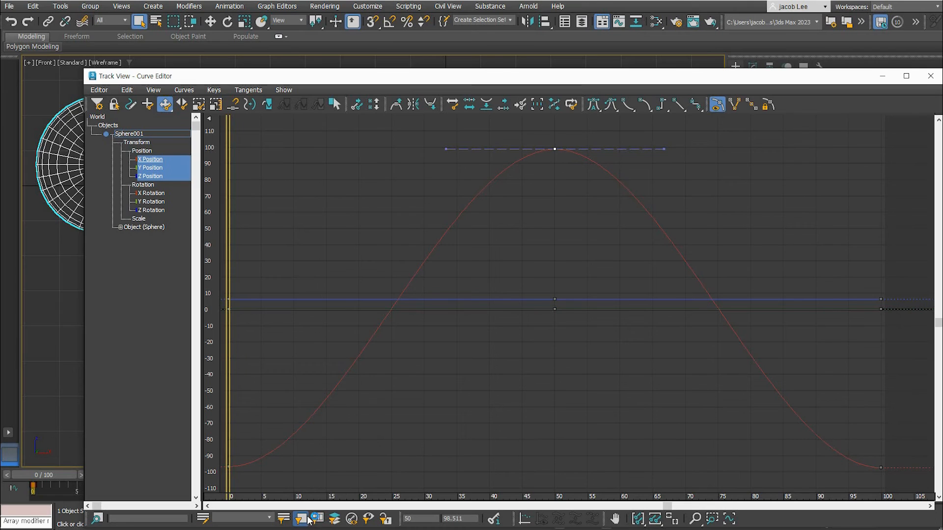
pyautogui.click(318, 519)
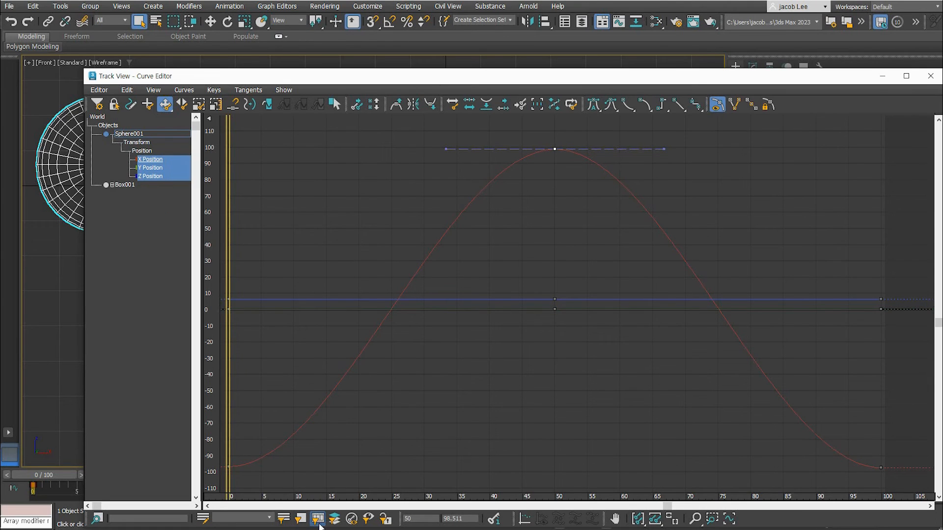